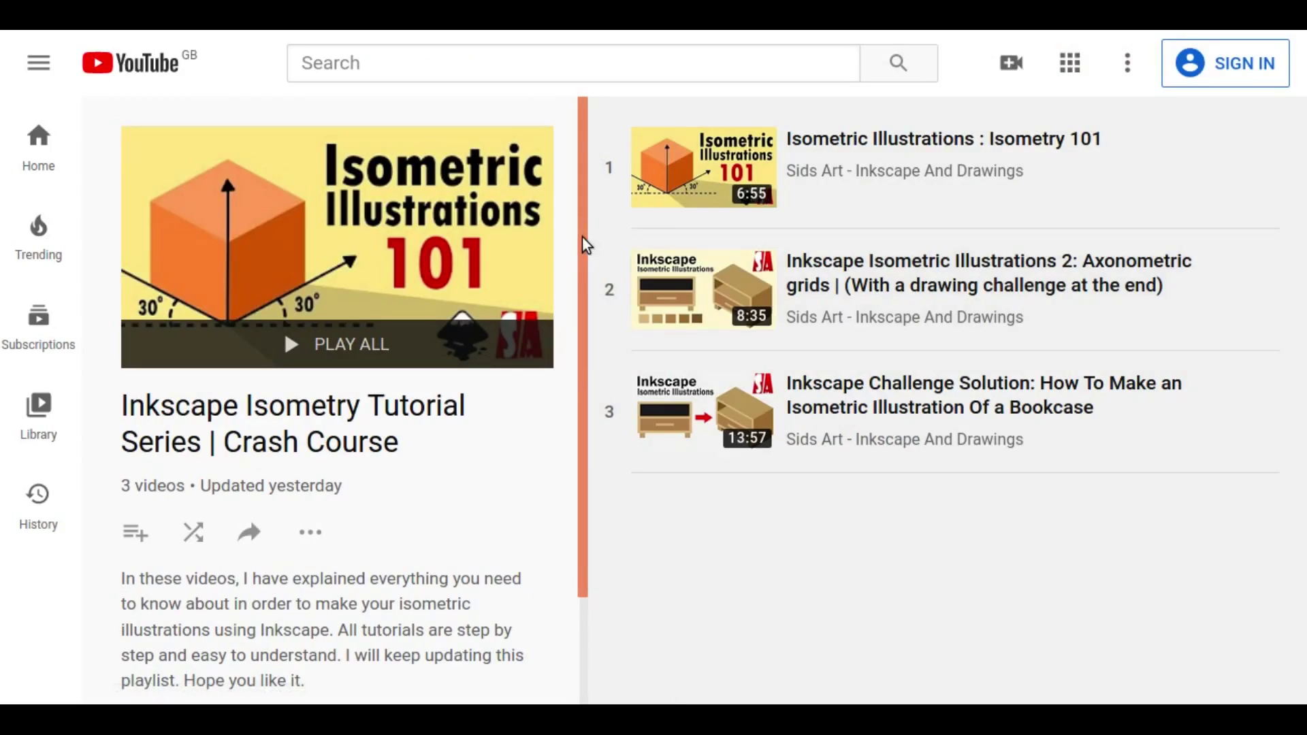
Step: Play the playlist's second video, 'Inkscape Isometric Illustrations 2: Axonometric grids'
{"action": "left_click_drag", "start_coordinate": [583, 237], "coordinate": [582, 358]}
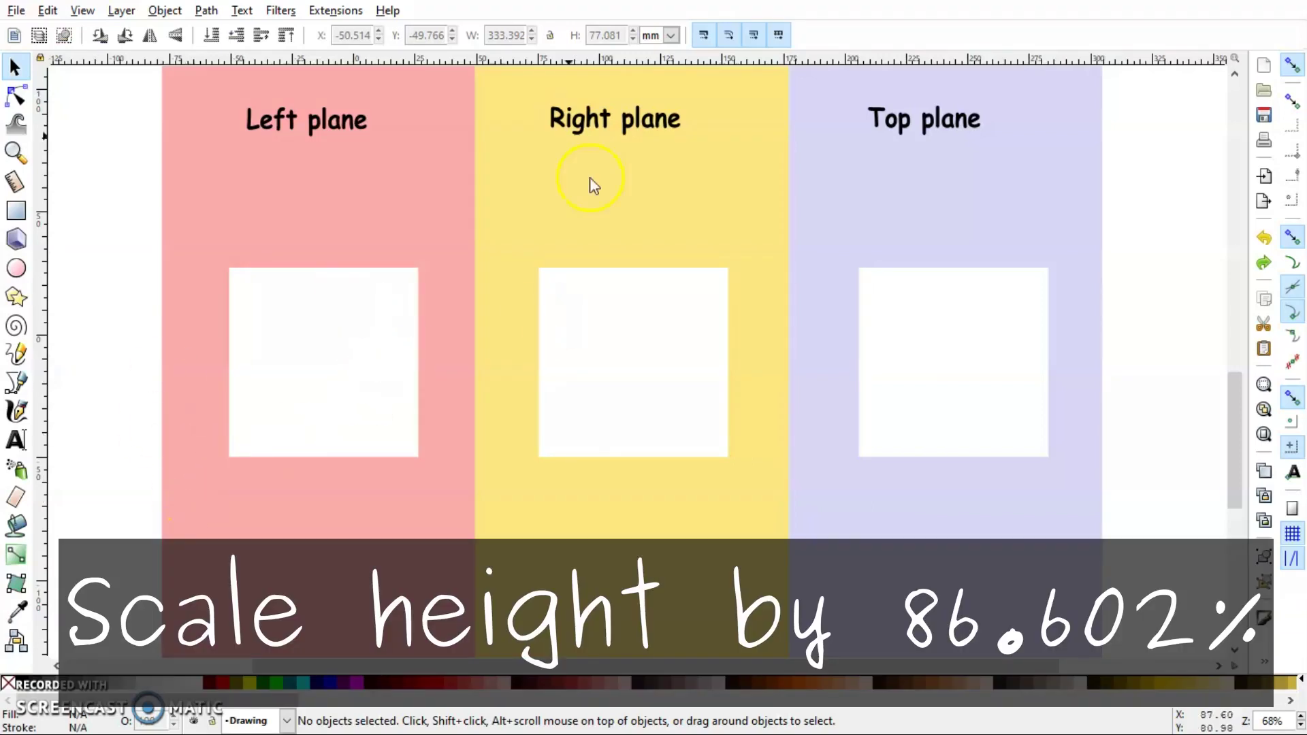
Step: Select the Left, Right and Top plane squares in turn, finishing on the Left plane's 77.081 mm square
{"action": "left_click", "coordinate": [539, 370]}
{"action": "left_click", "coordinate": [357, 371]}
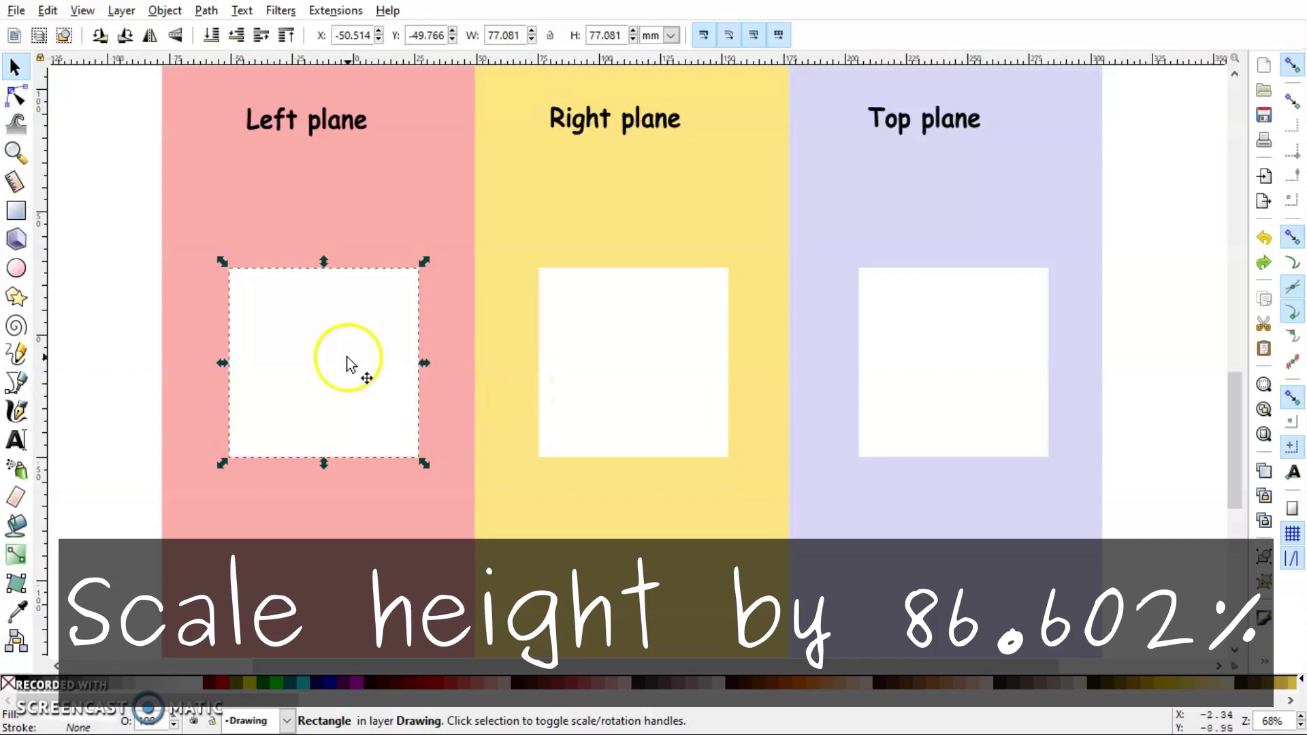
{"action": "left_click", "coordinate": [576, 347]}
{"action": "left_click", "coordinate": [904, 336]}
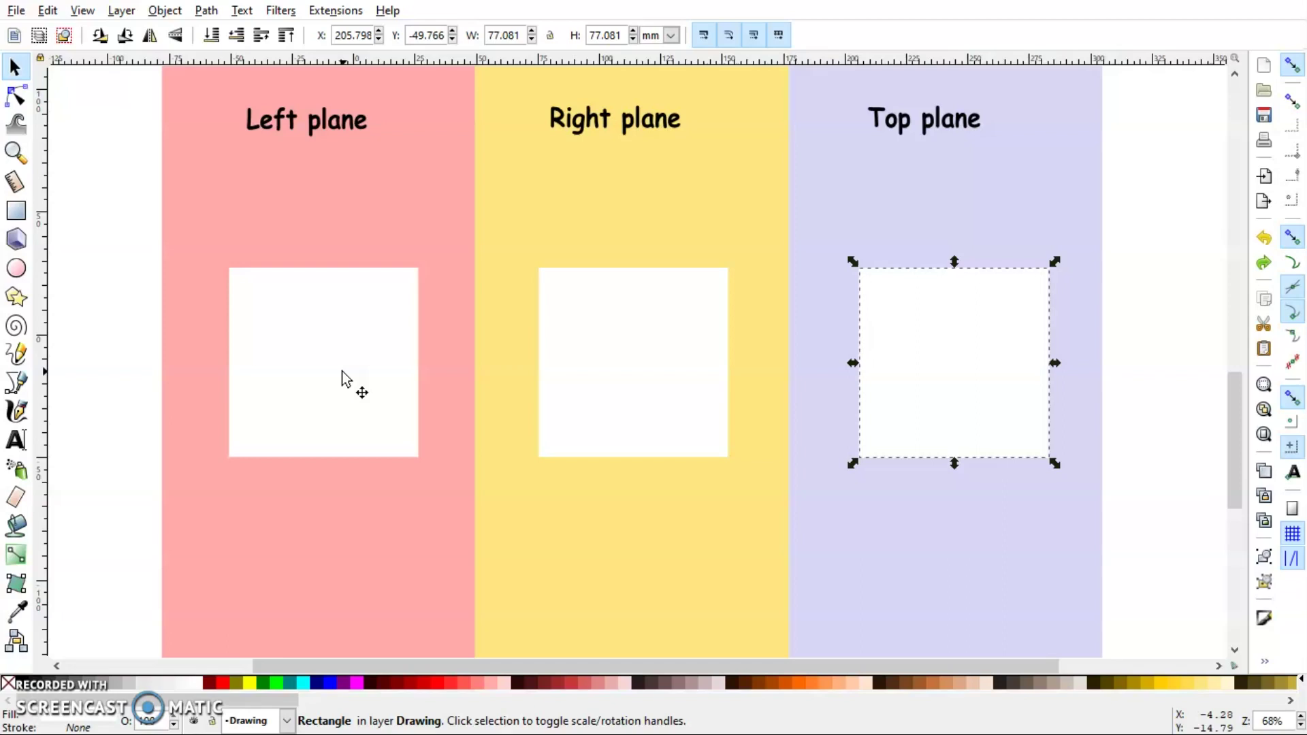
{"action": "left_click", "coordinate": [343, 374]}
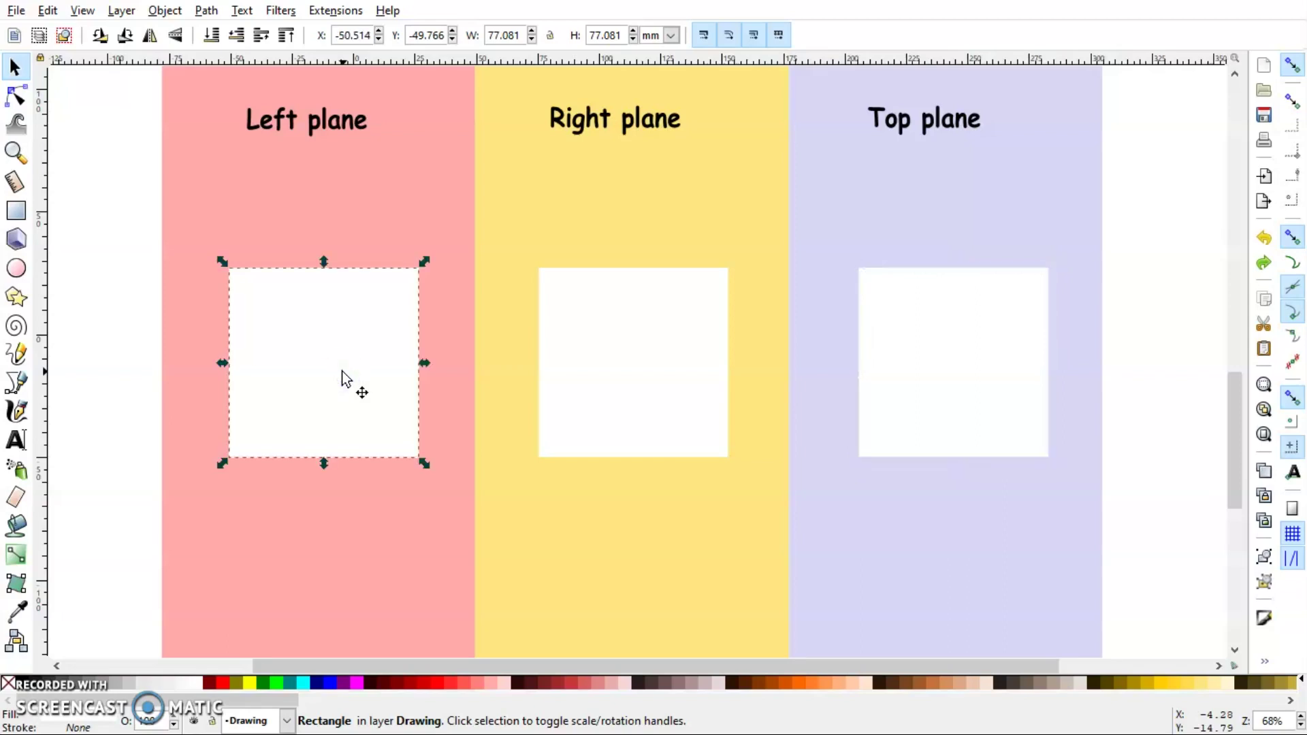
{"action": "left_click", "coordinate": [169, 10]}
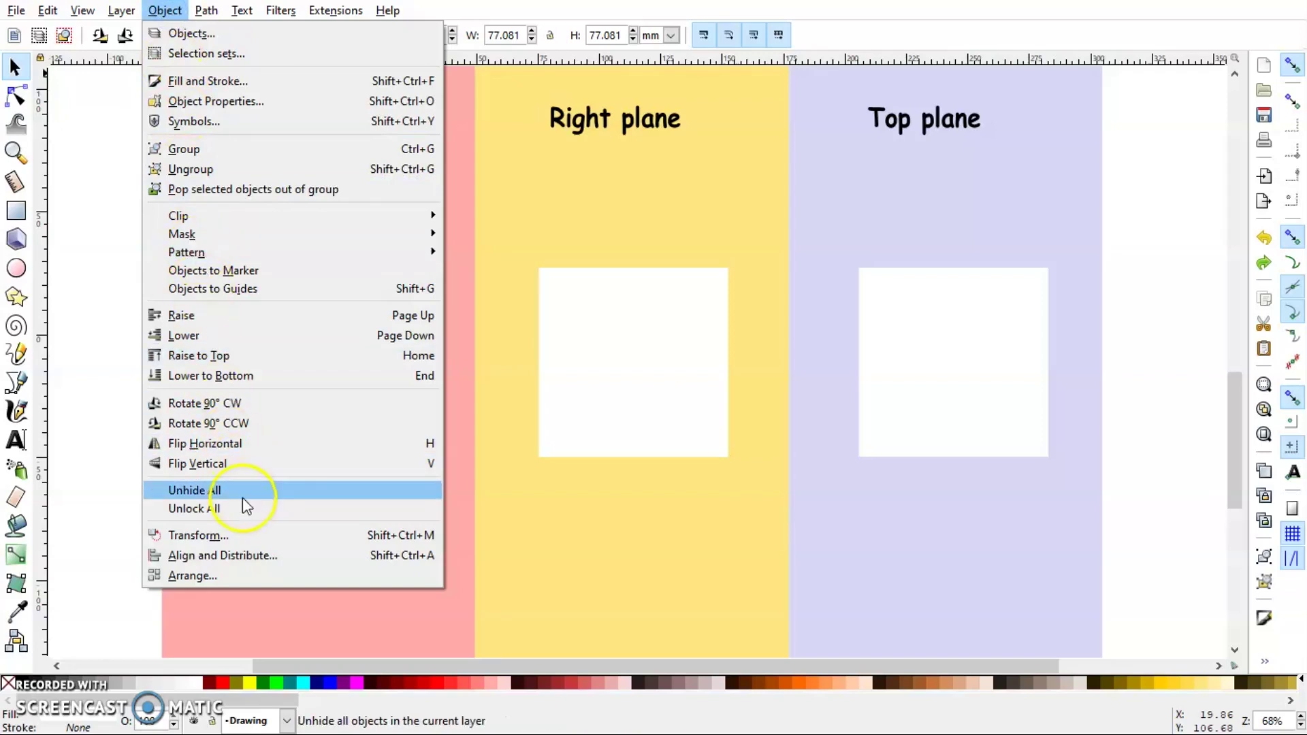
Step: Scale the Left plane square's height to 86.602% in the Transform dialog
{"action": "left_click", "coordinate": [252, 534]}
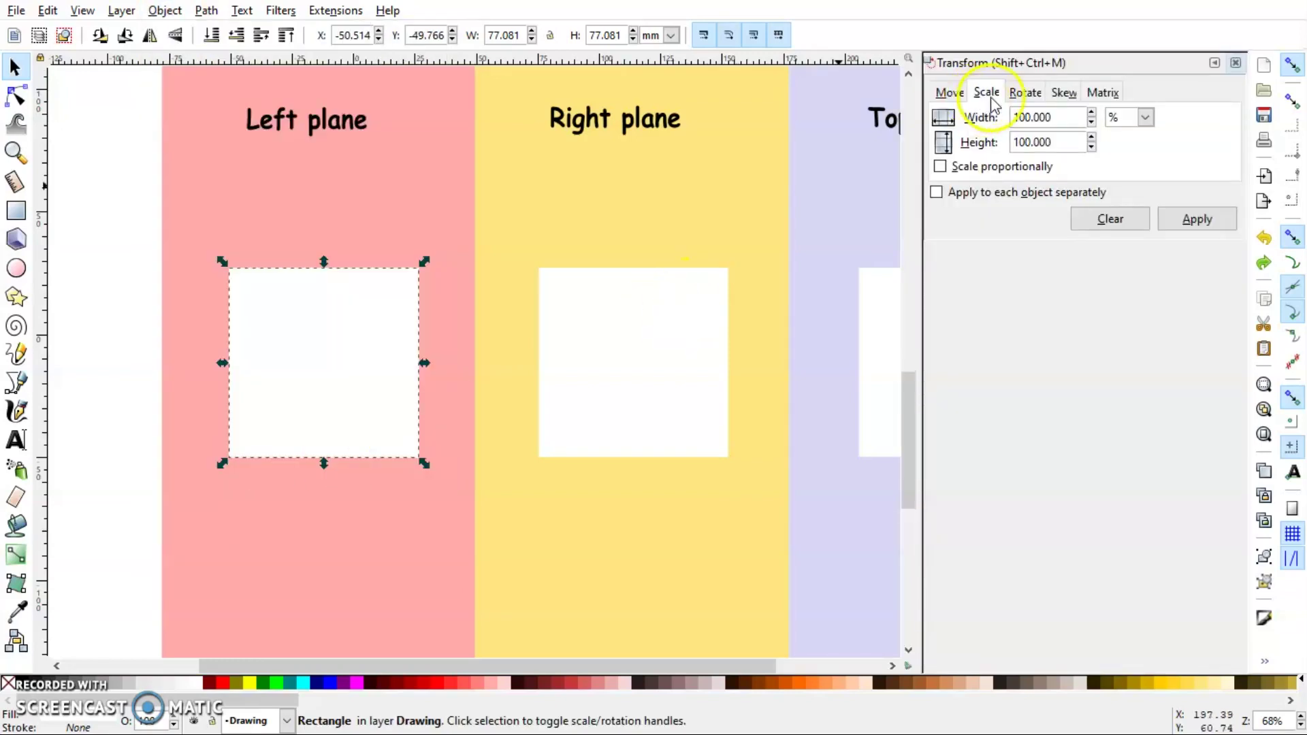
{"action": "triple_click", "coordinate": [1037, 147]}
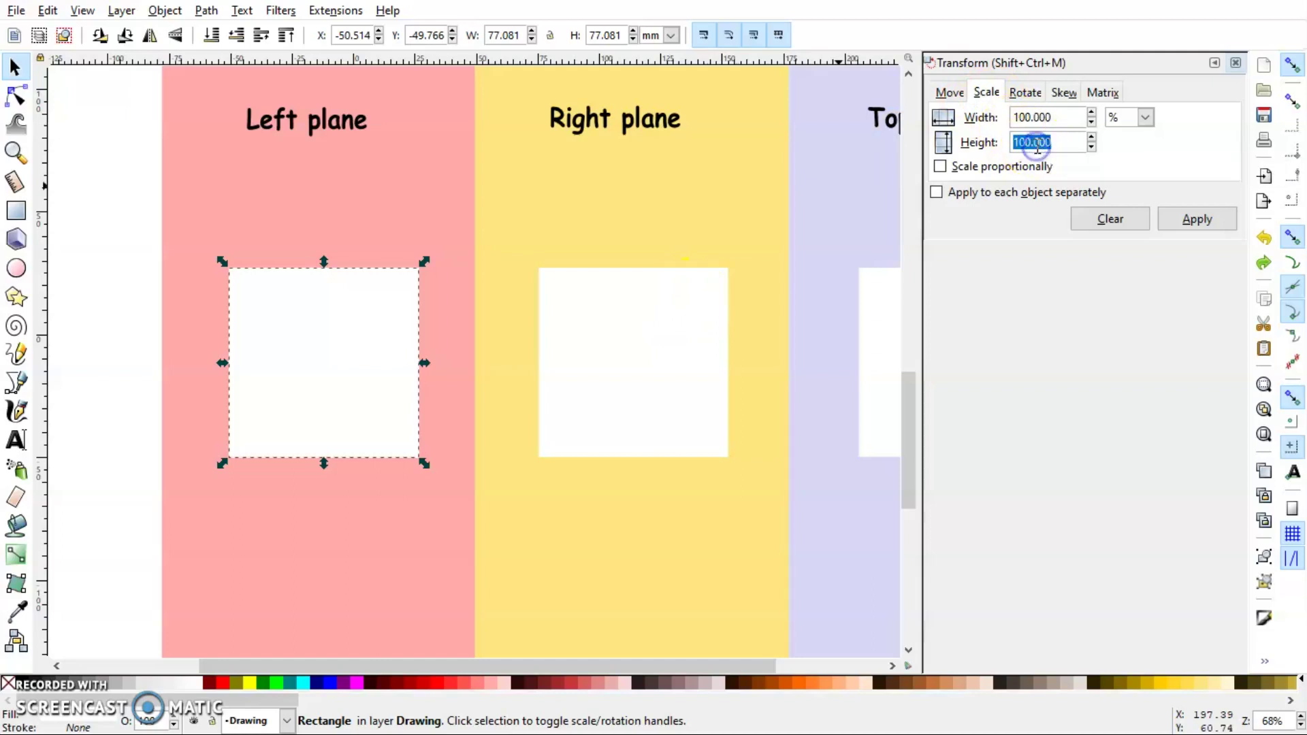
{"action": "type", "text": "86.602"}
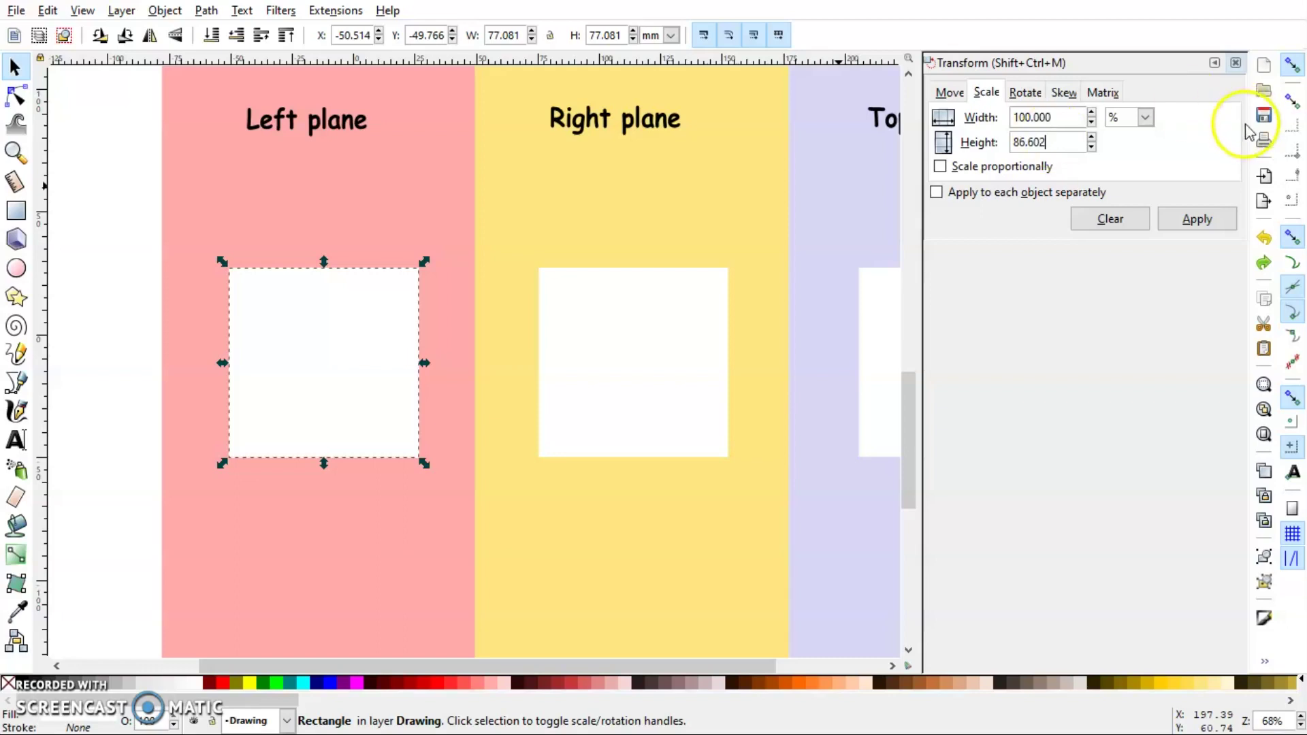
{"action": "left_click", "coordinate": [1201, 219]}
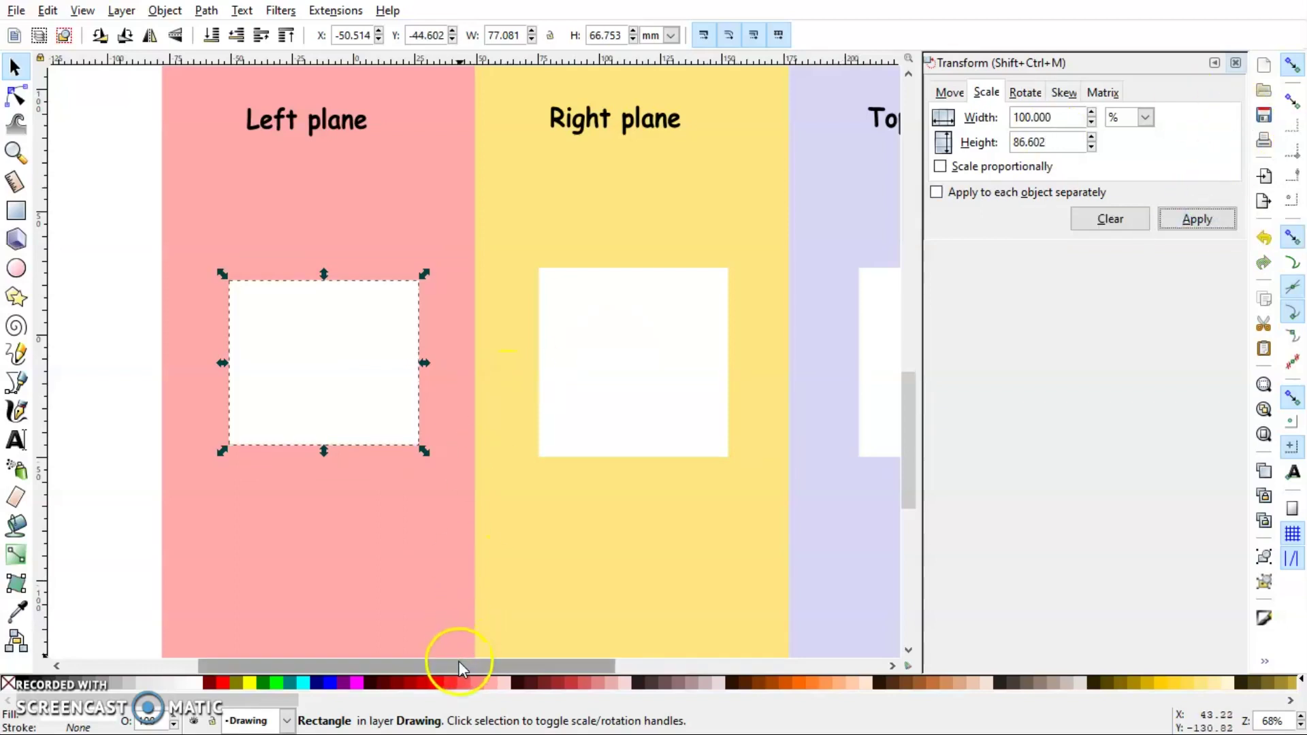
{"action": "left_click_drag", "start_coordinate": [460, 670], "coordinate": [517, 667]}
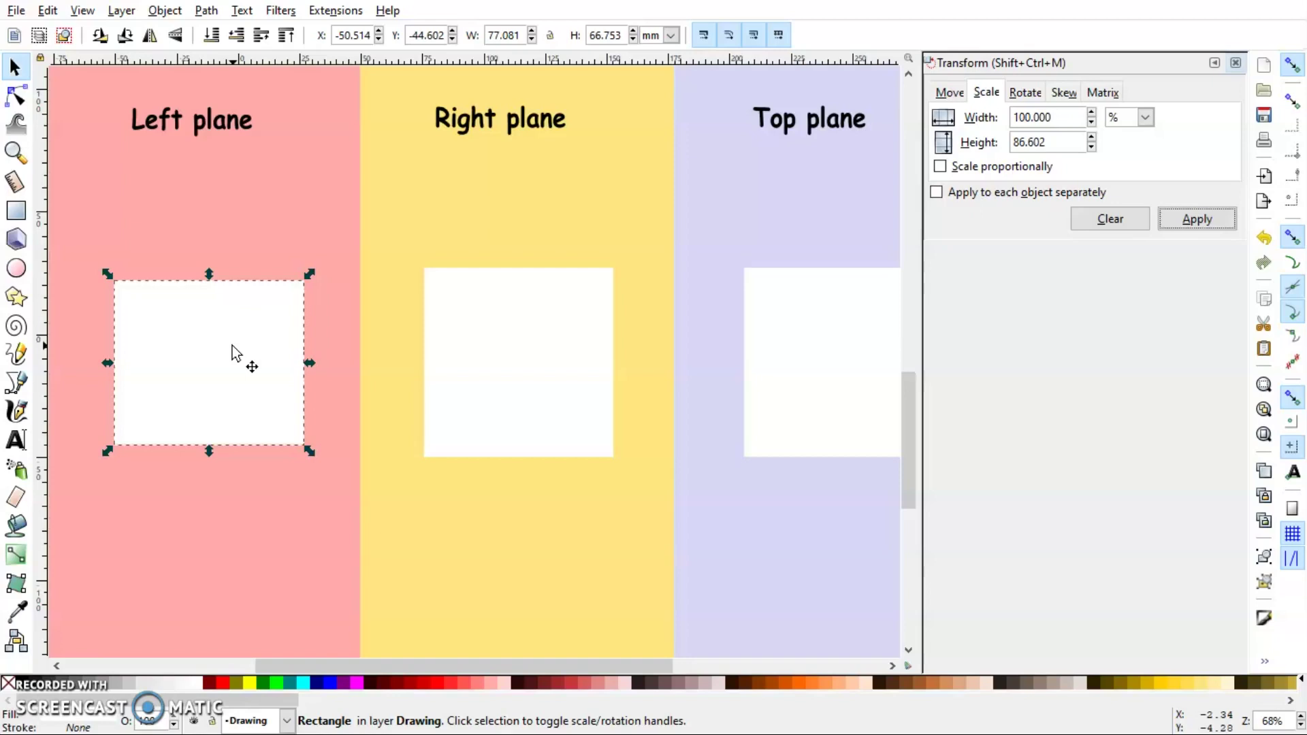
Step: Reselect the flattened 77.081 × 66.753 mm square and switch it to skew/rotate handles
{"action": "left_click", "coordinate": [308, 230]}
{"action": "left_click", "coordinate": [259, 324]}
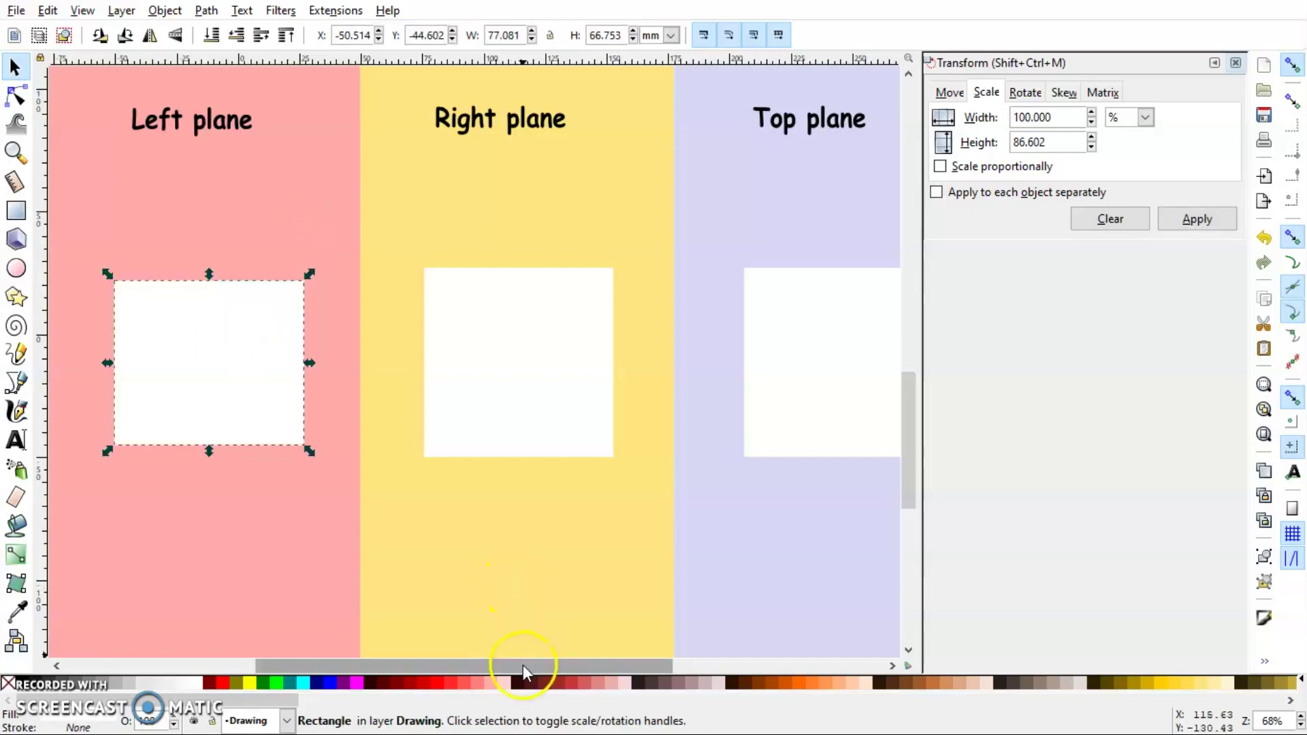
{"action": "left_click_drag", "start_coordinate": [523, 666], "coordinate": [464, 664]}
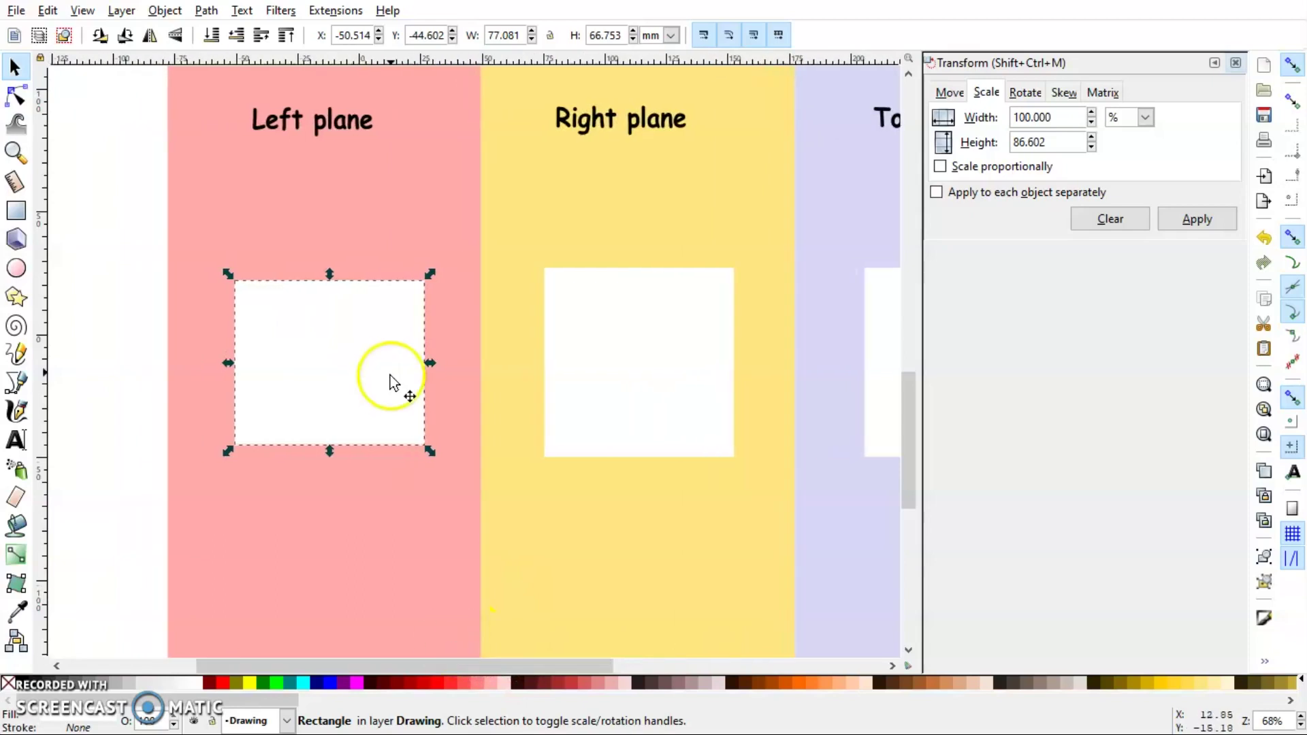
{"action": "left_click", "coordinate": [343, 326]}
{"action": "left_click", "coordinate": [354, 319]}
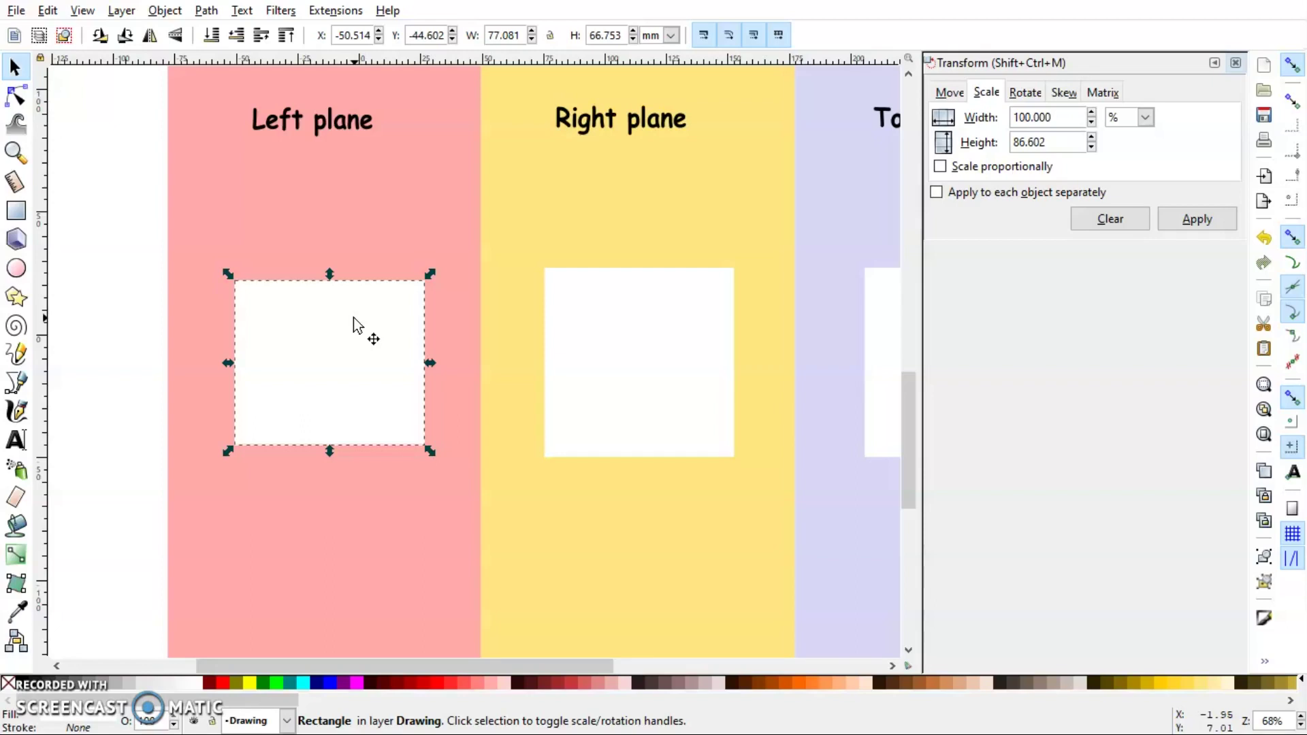
{"action": "left_click", "coordinate": [354, 325]}
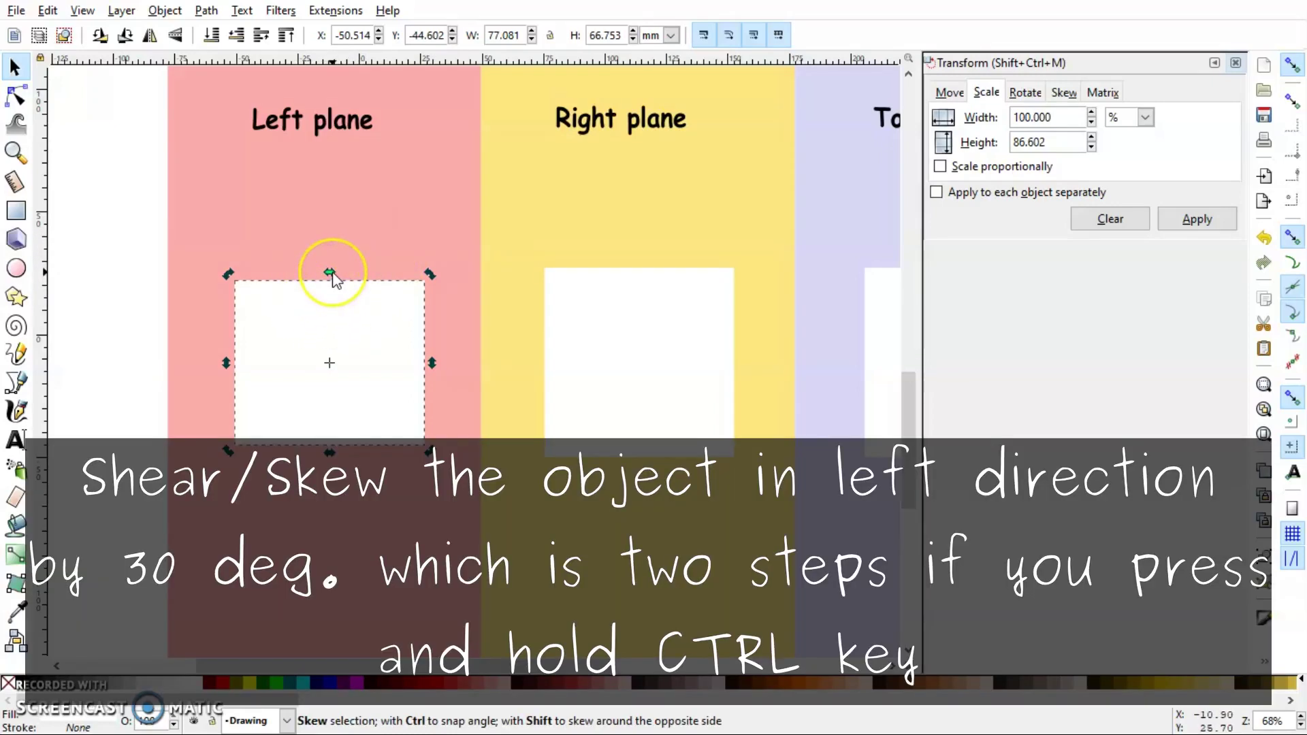
Step: Skew the flattened Left plane square leftward by 30° using Ctrl angle snapping
{"action": "key", "text": "ctrl"}
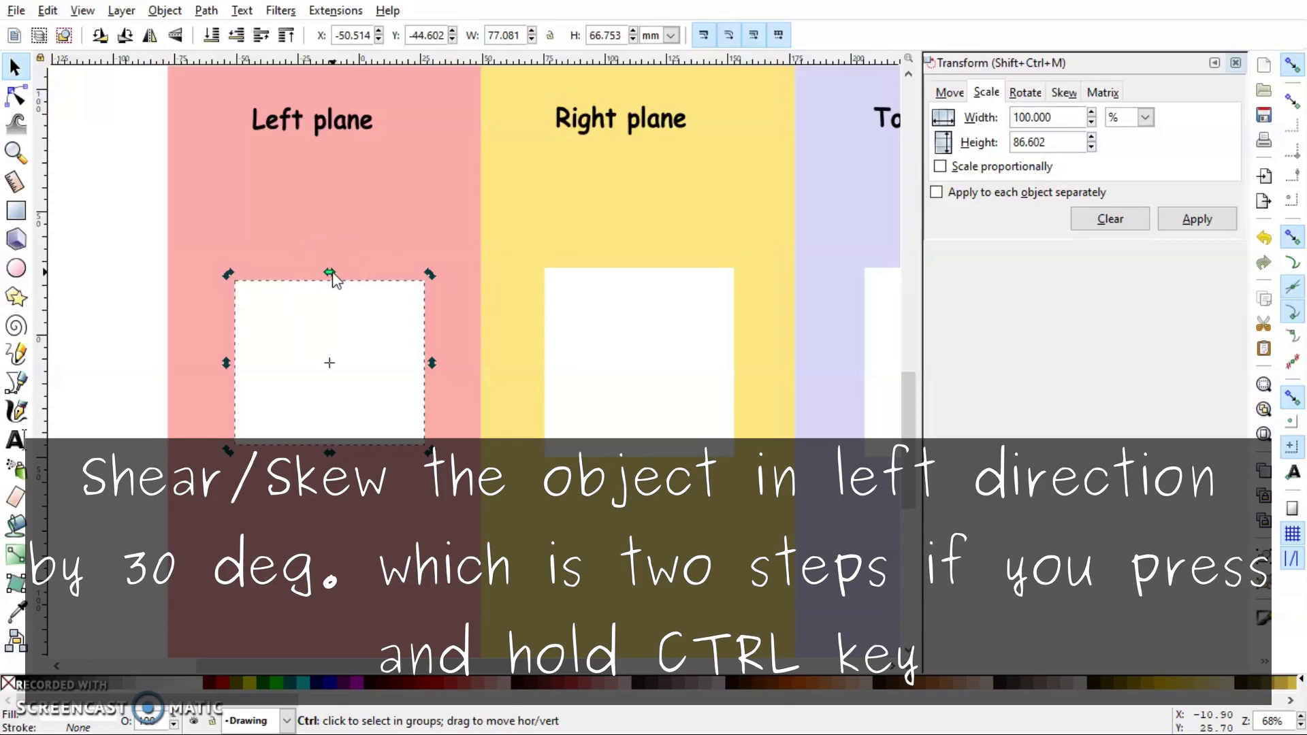
{"action": "left_click_drag", "start_coordinate": [334, 278], "coordinate": [327, 275]}
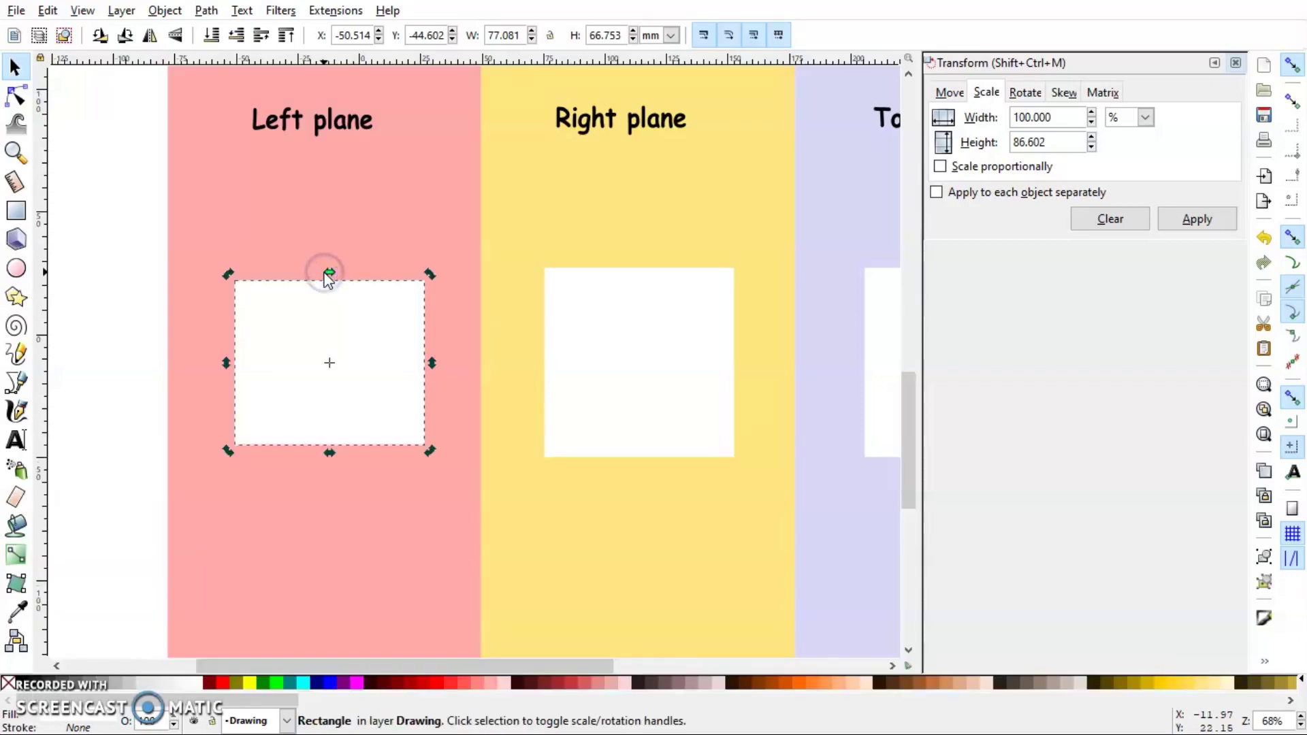
{"action": "key", "text": "ctrl"}
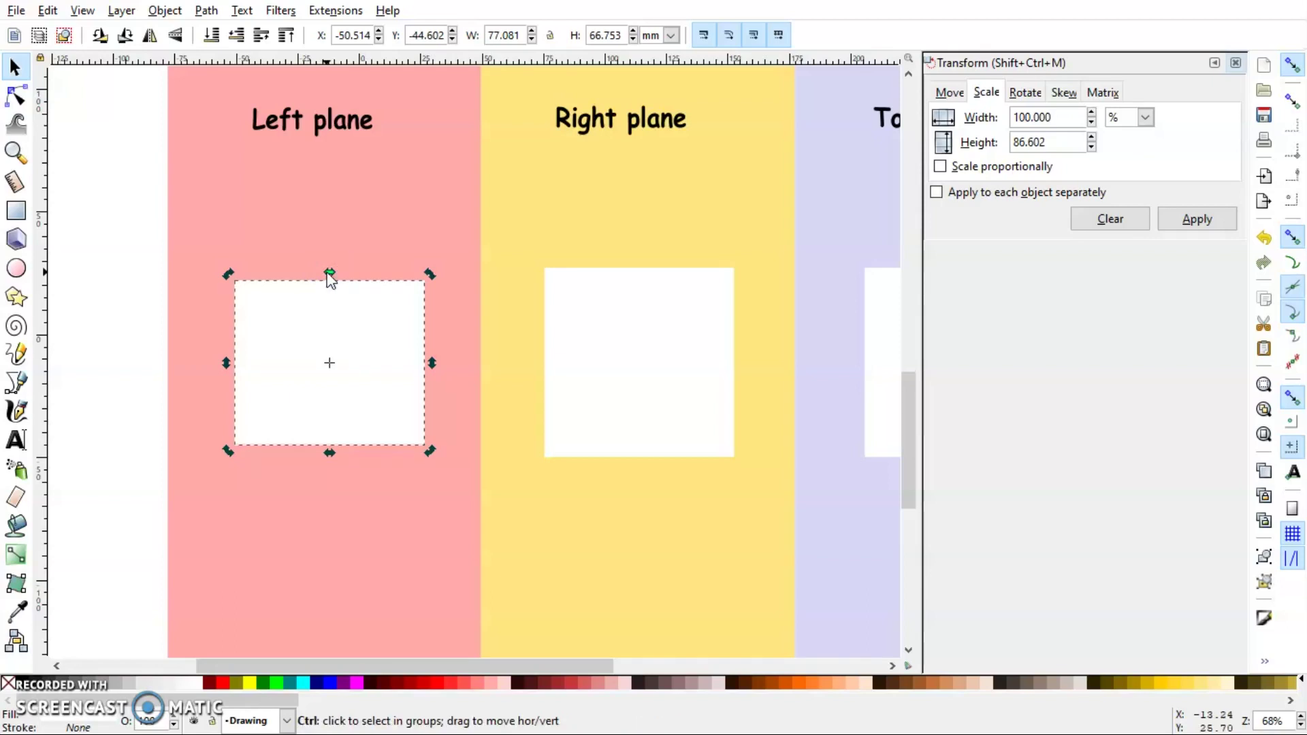
{"action": "left_click_drag", "start_coordinate": [330, 279], "coordinate": [284, 283]}
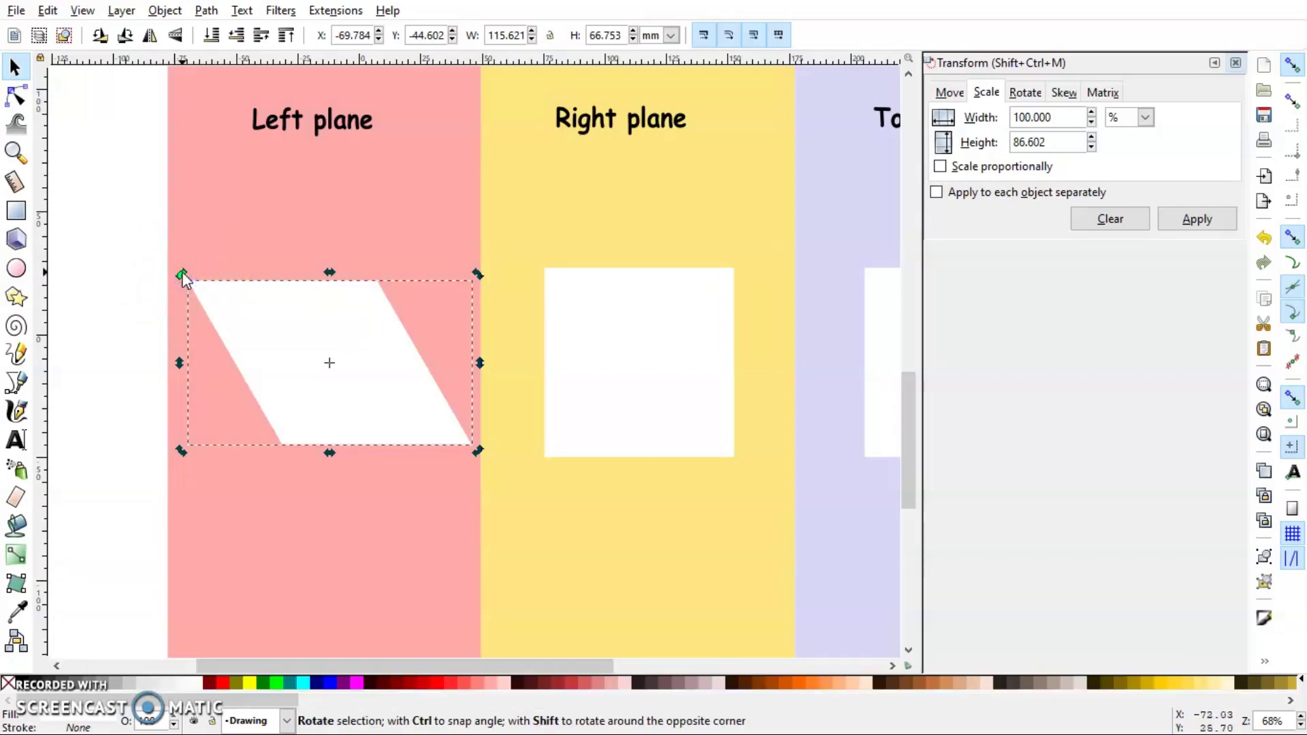
Step: Rotate the parallelogram upright into a 66.754 × 115.620 mm shape, then deselect it
{"action": "key", "text": "ctrl"}
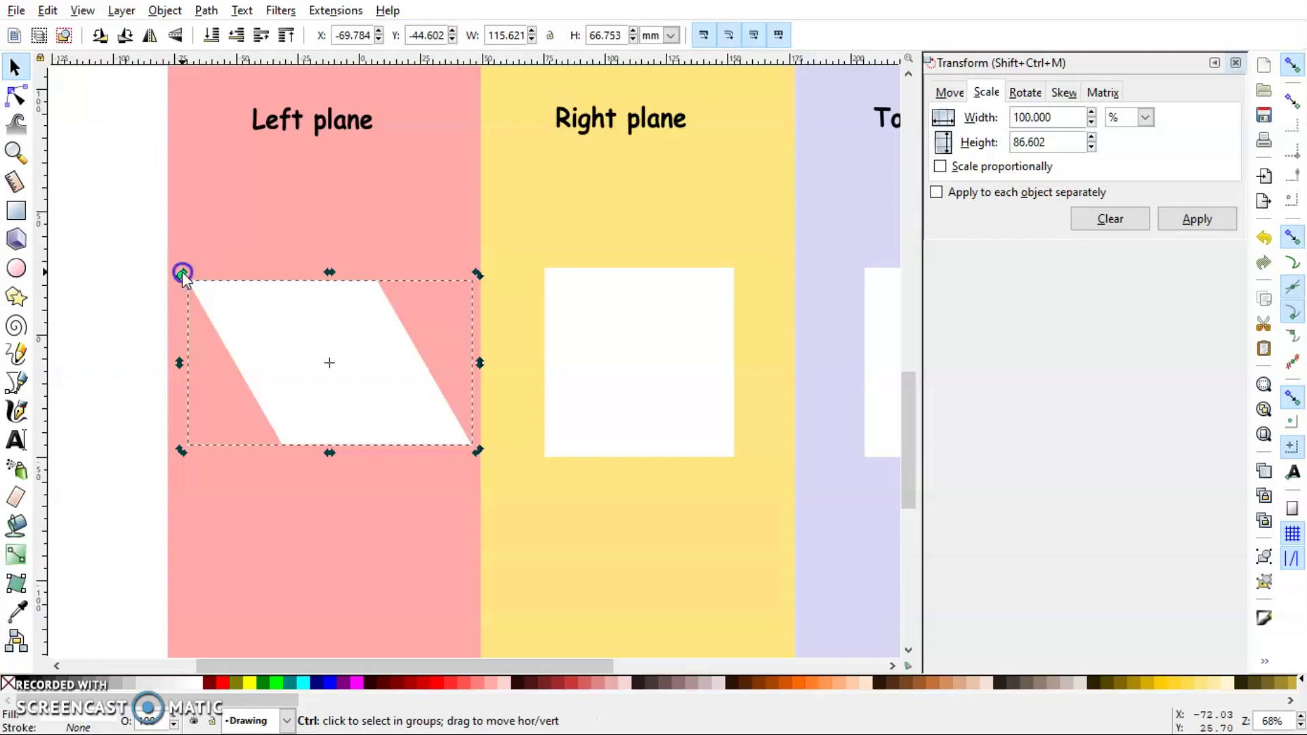
{"action": "left_click_drag", "start_coordinate": [182, 272], "coordinate": [246, 240]}
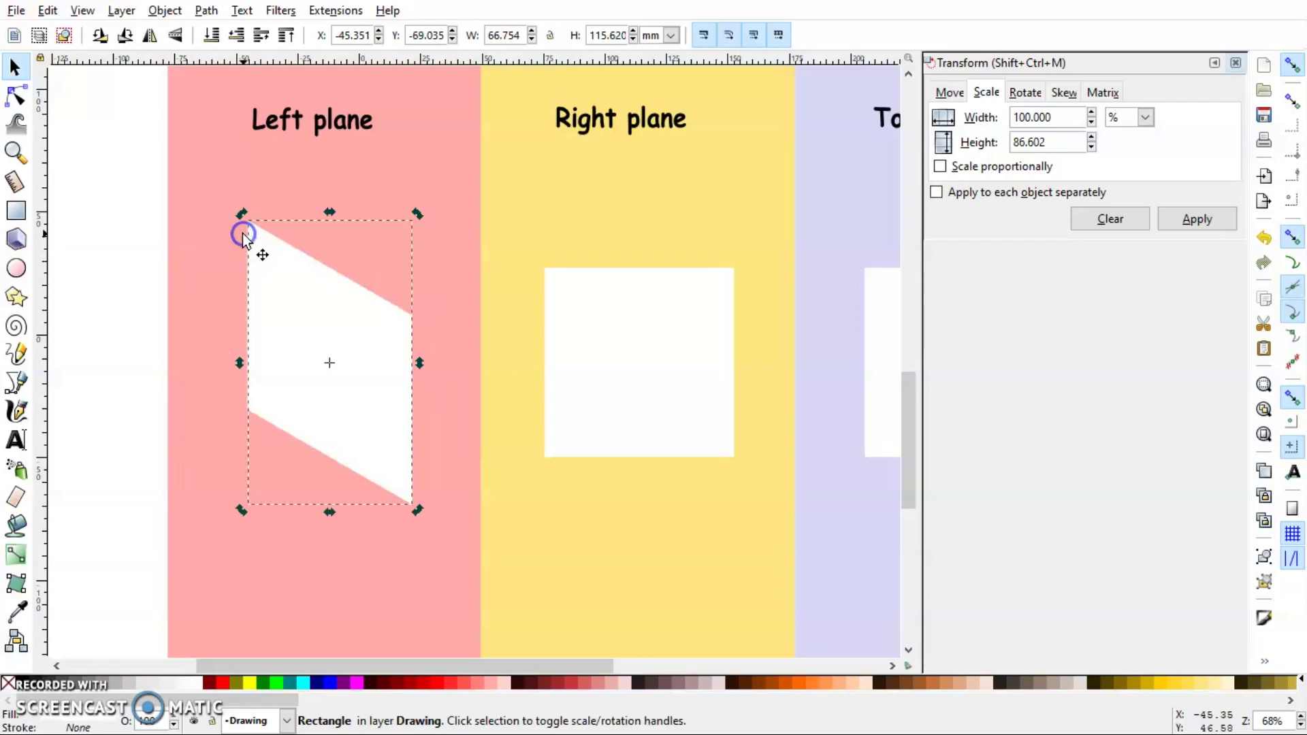
{"action": "left_click", "coordinate": [128, 325]}
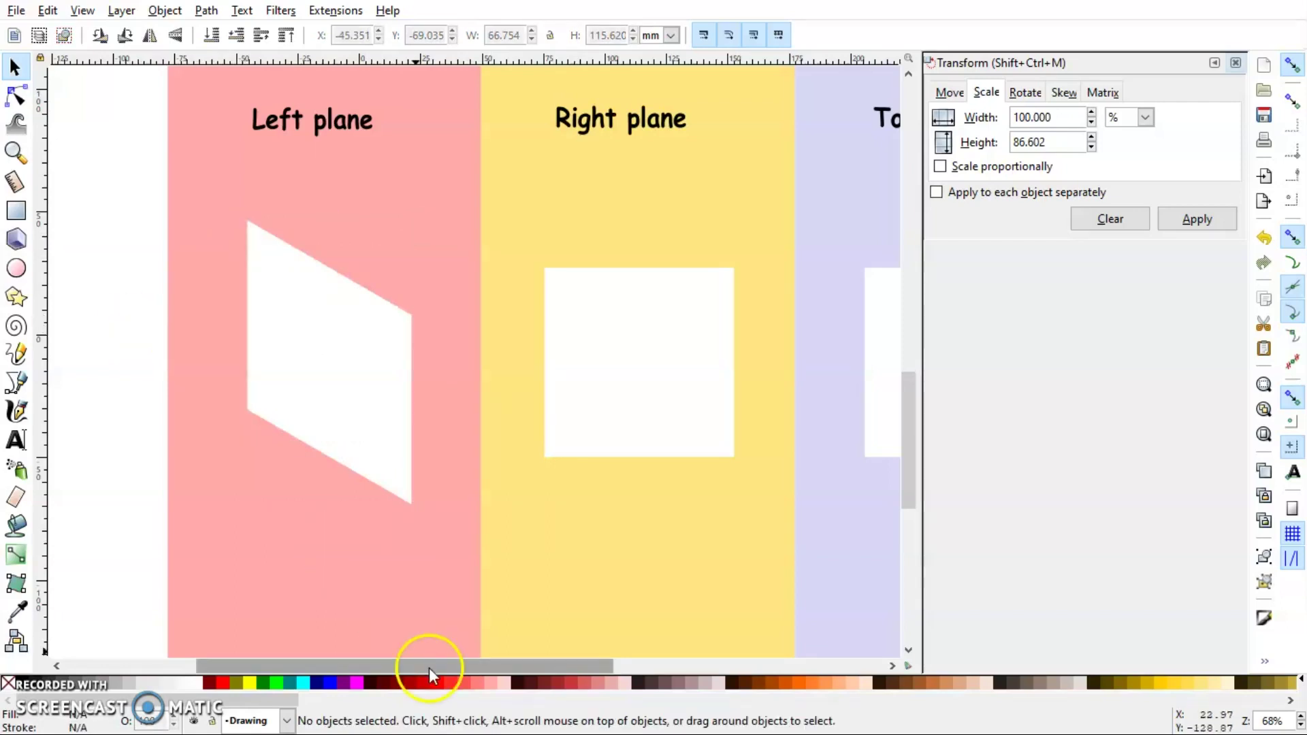
Step: Select the Right plane square and scale its height to 86.602%
{"action": "left_click_drag", "start_coordinate": [429, 668], "coordinate": [512, 666]}
{"action": "left_click", "coordinate": [418, 342]}
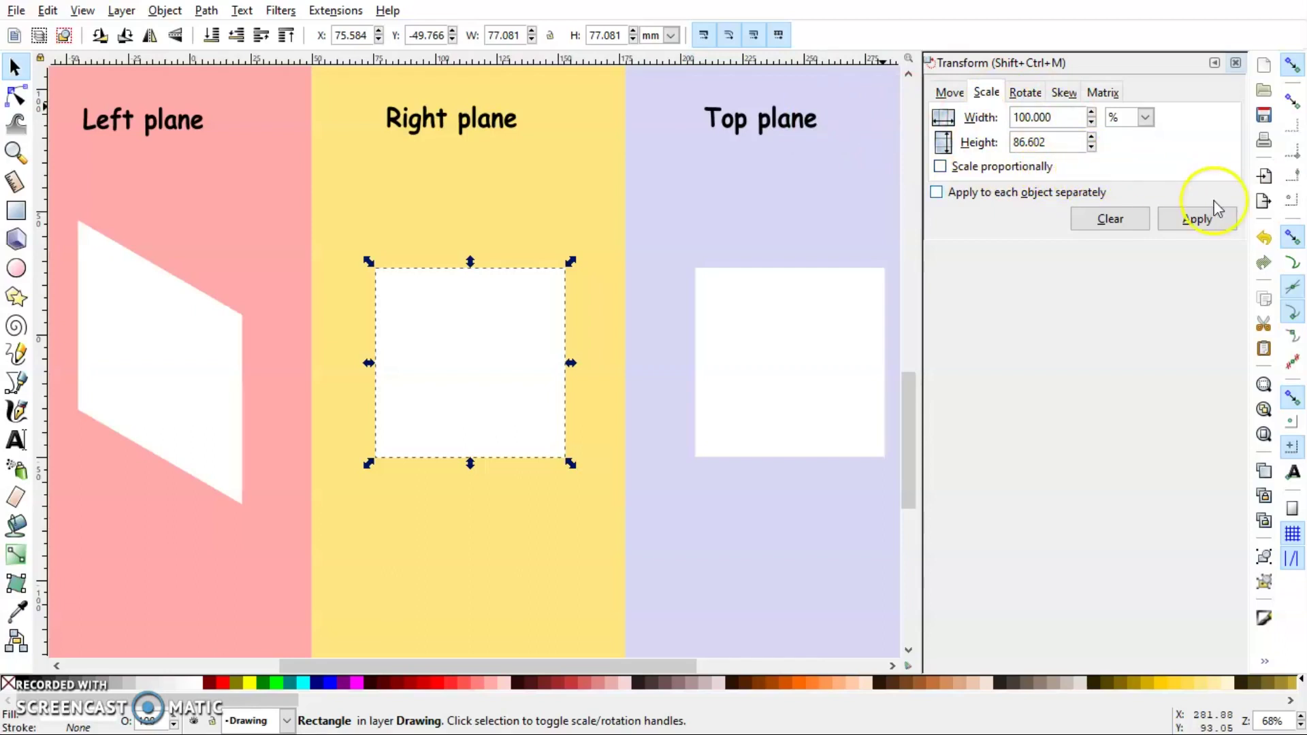
{"action": "left_click", "coordinate": [1193, 222]}
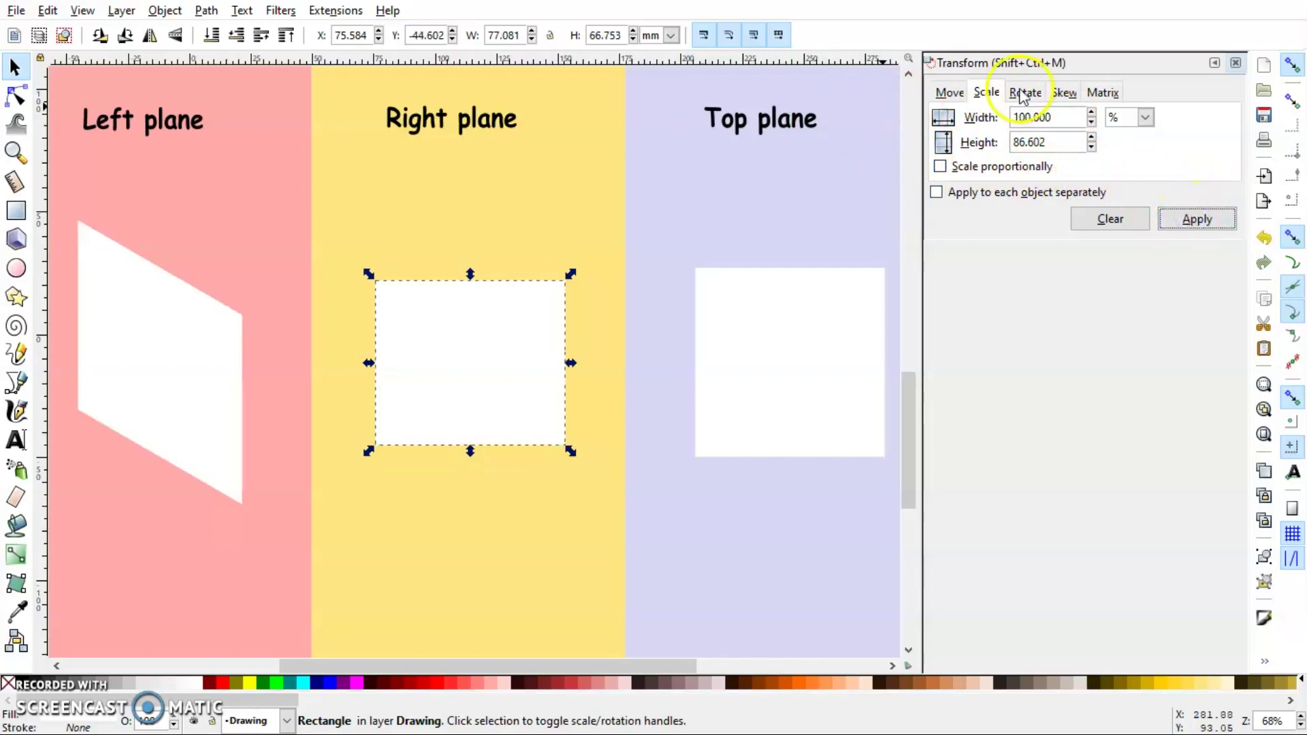
Step: Skew the Right plane rectangle horizontally by -30°
{"action": "left_click", "coordinate": [1058, 97]}
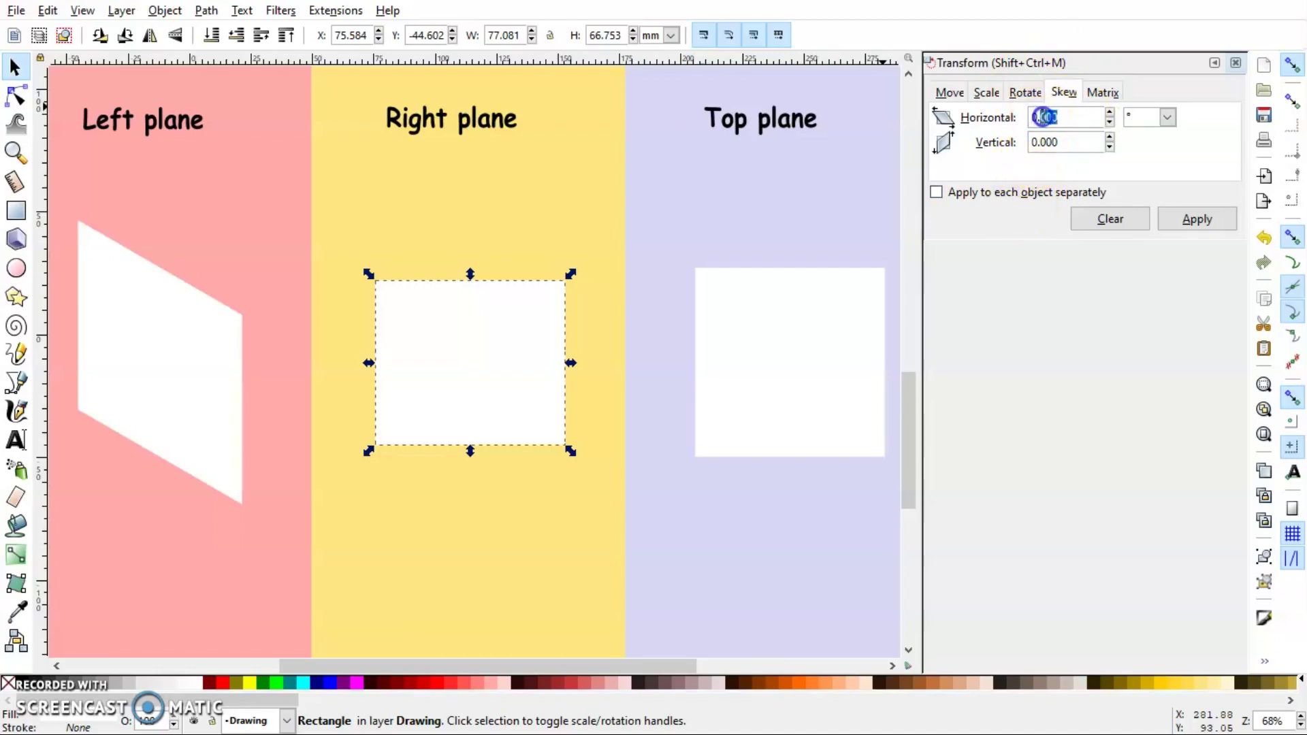
{"action": "double_click", "coordinate": [1044, 117]}
{"action": "type", "text": "-30"}
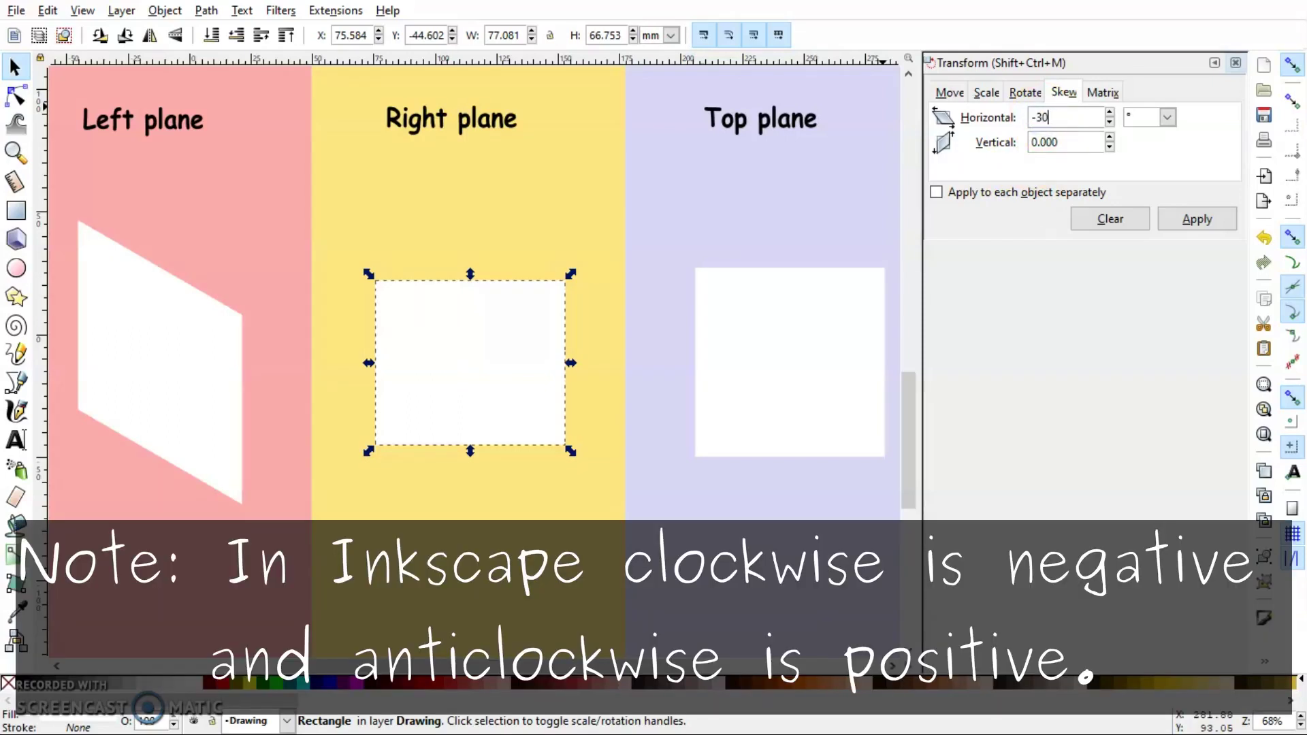
{"action": "key", "text": "Tab"}
{"action": "left_click", "coordinate": [1197, 217]}
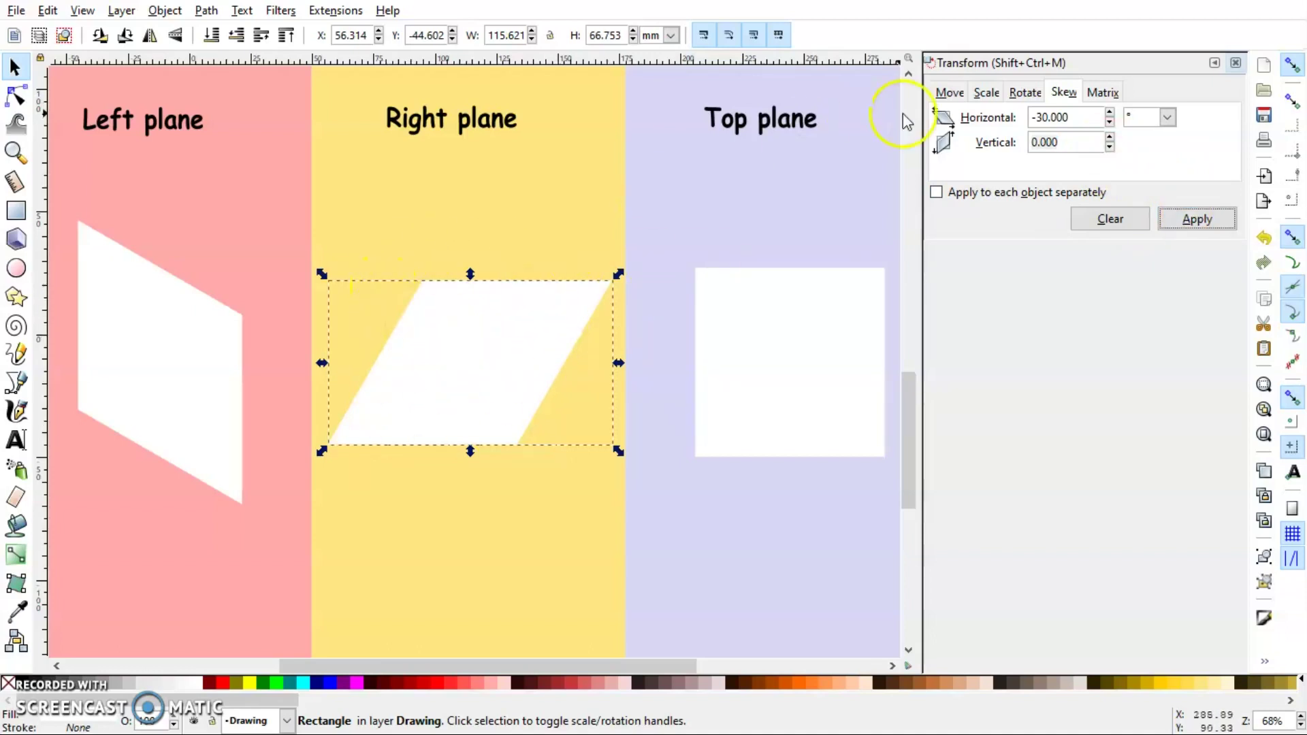
Step: Rotate the parallelogram by 30° into the 66.754 × 115.620 mm right face
{"action": "left_click", "coordinate": [1016, 96]}
{"action": "left_click", "coordinate": [1022, 118]}
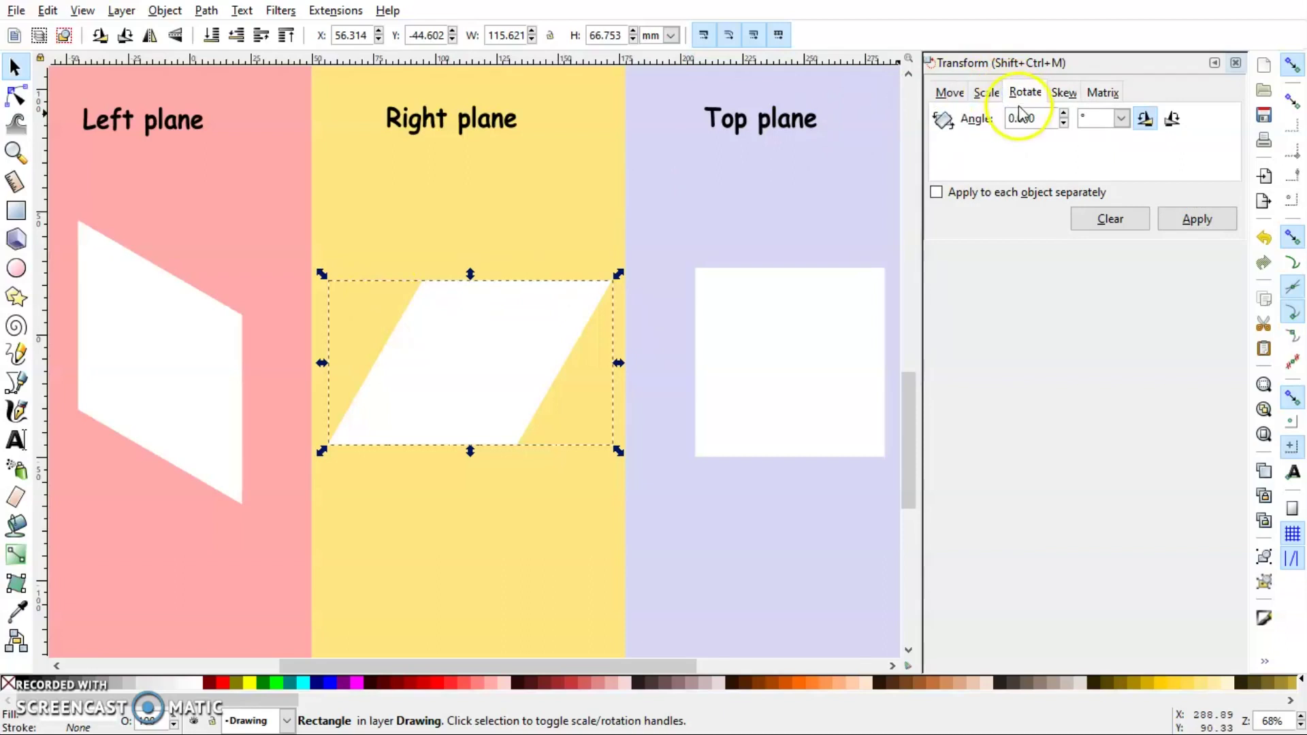
{"action": "double_click", "coordinate": [1022, 117]}
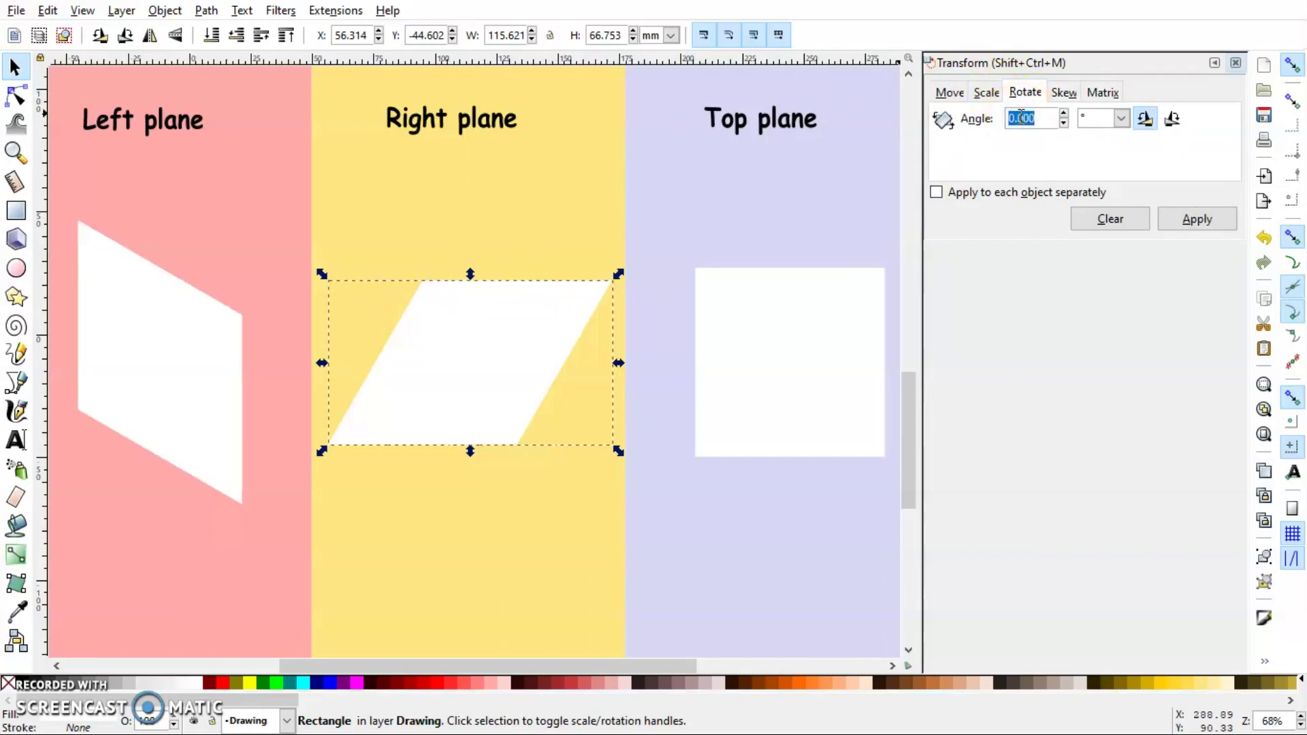
{"action": "type", "text": "30"}
{"action": "left_click", "coordinate": [1196, 221]}
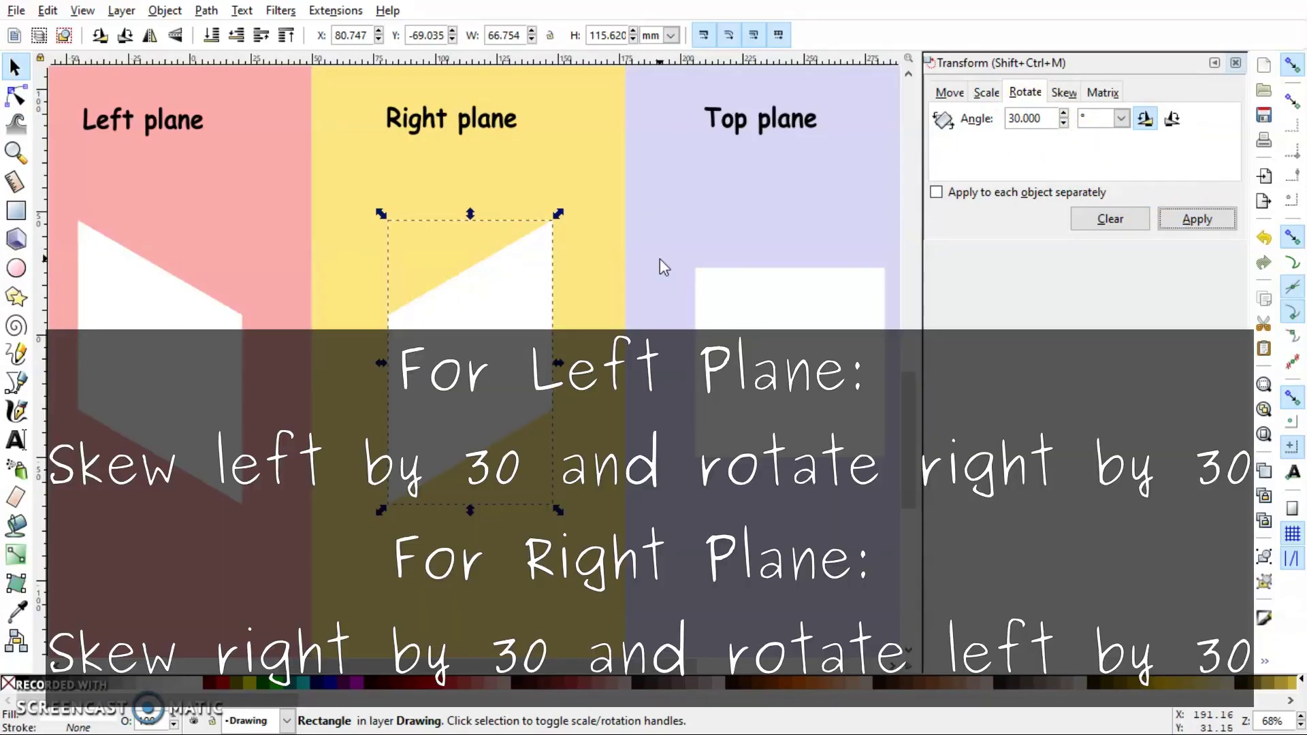
{"action": "left_click", "coordinate": [659, 258]}
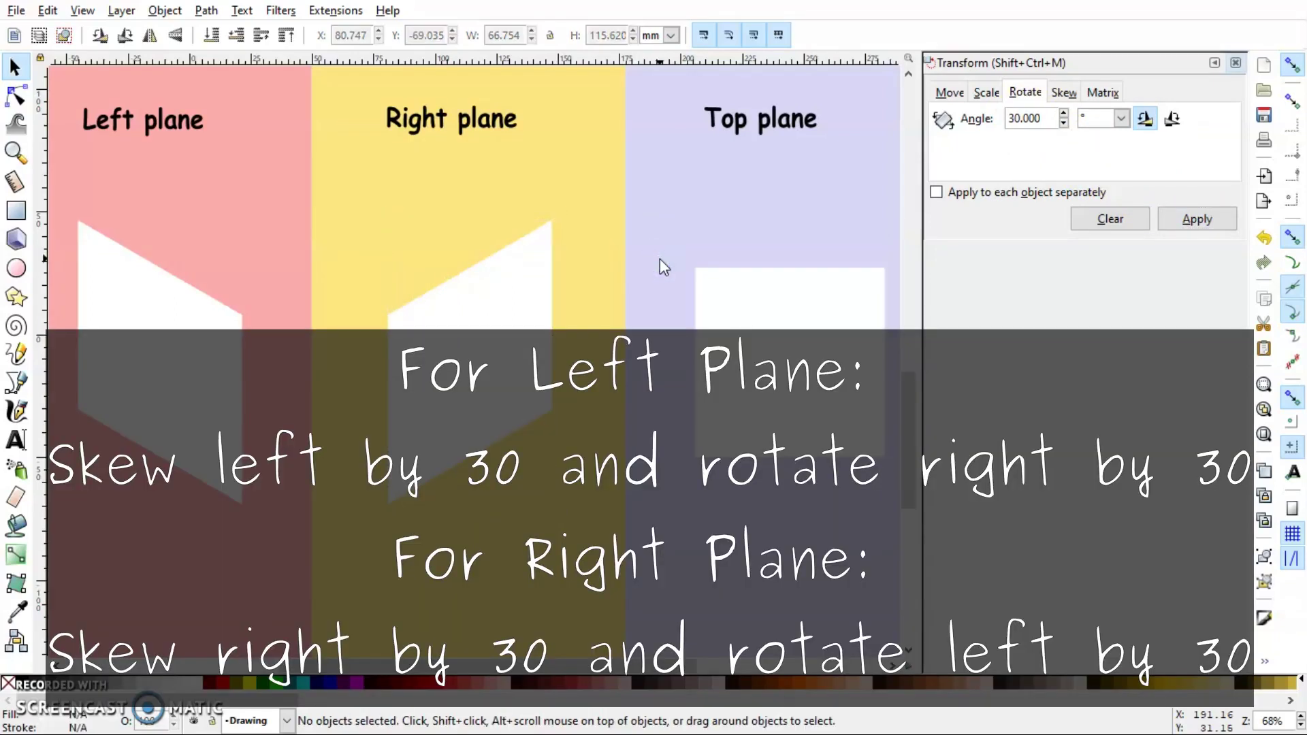
{"action": "left_click_drag", "start_coordinate": [644, 666], "coordinate": [584, 671]}
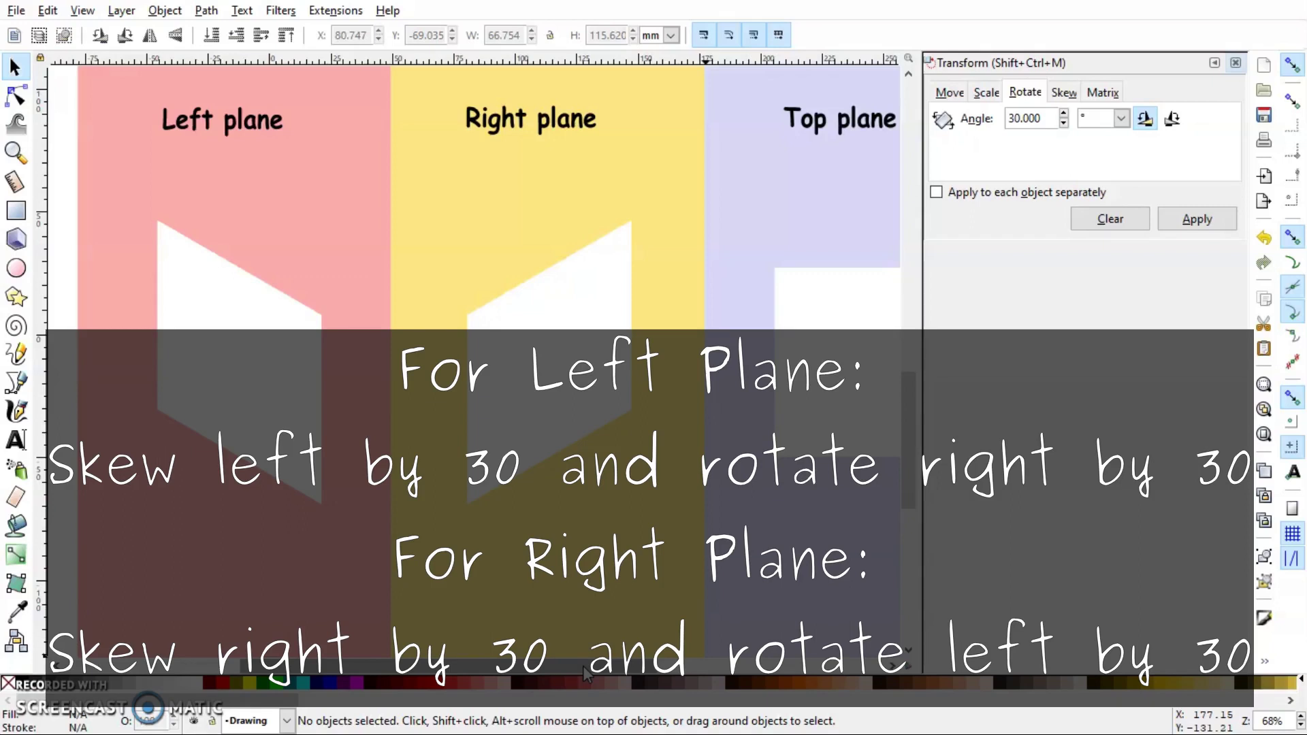
{"action": "scroll", "coordinate": [66, 657], "scroll_direction": "right", "scroll_amount": 3}
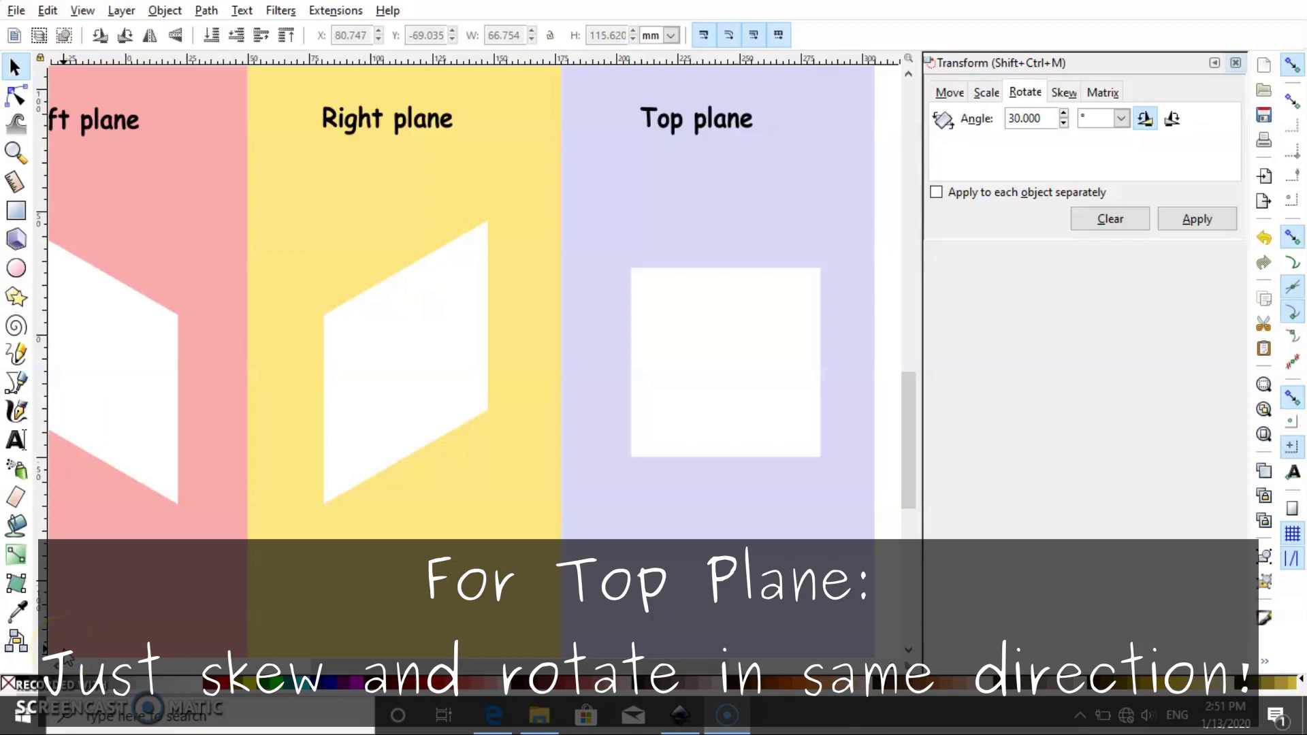
{"action": "scroll", "coordinate": [678, 662], "scroll_direction": "right", "scroll_amount": 2}
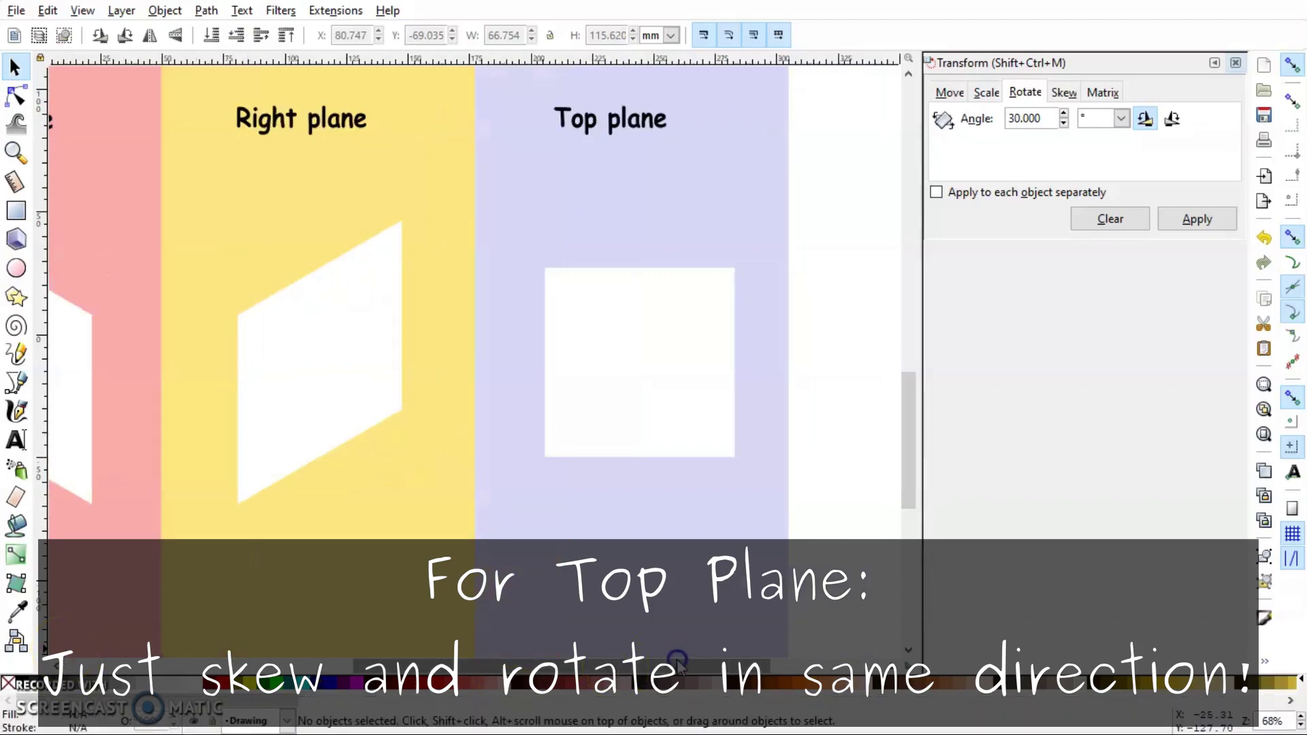
{"action": "scroll", "coordinate": [677, 662], "scroll_direction": "right", "scroll_amount": 1}
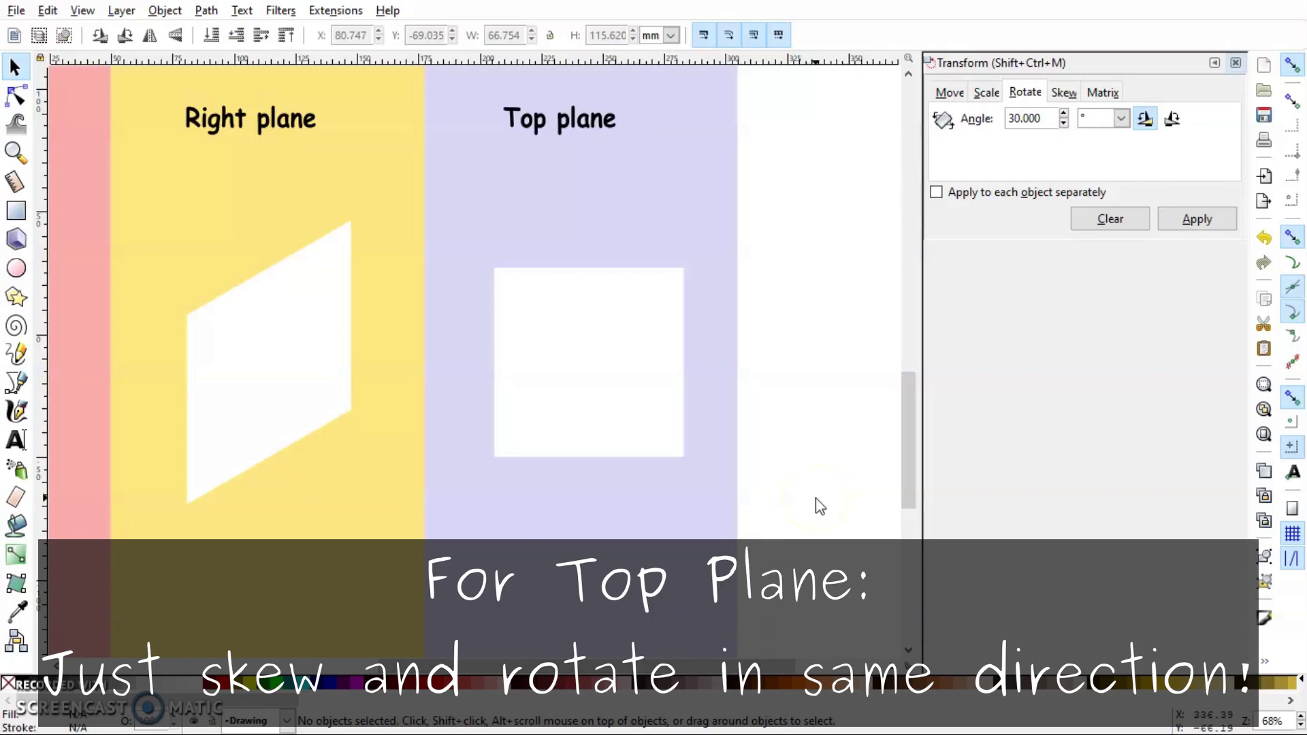
{"action": "scroll", "coordinate": [815, 497], "scroll_direction": "down", "scroll_amount": 1}
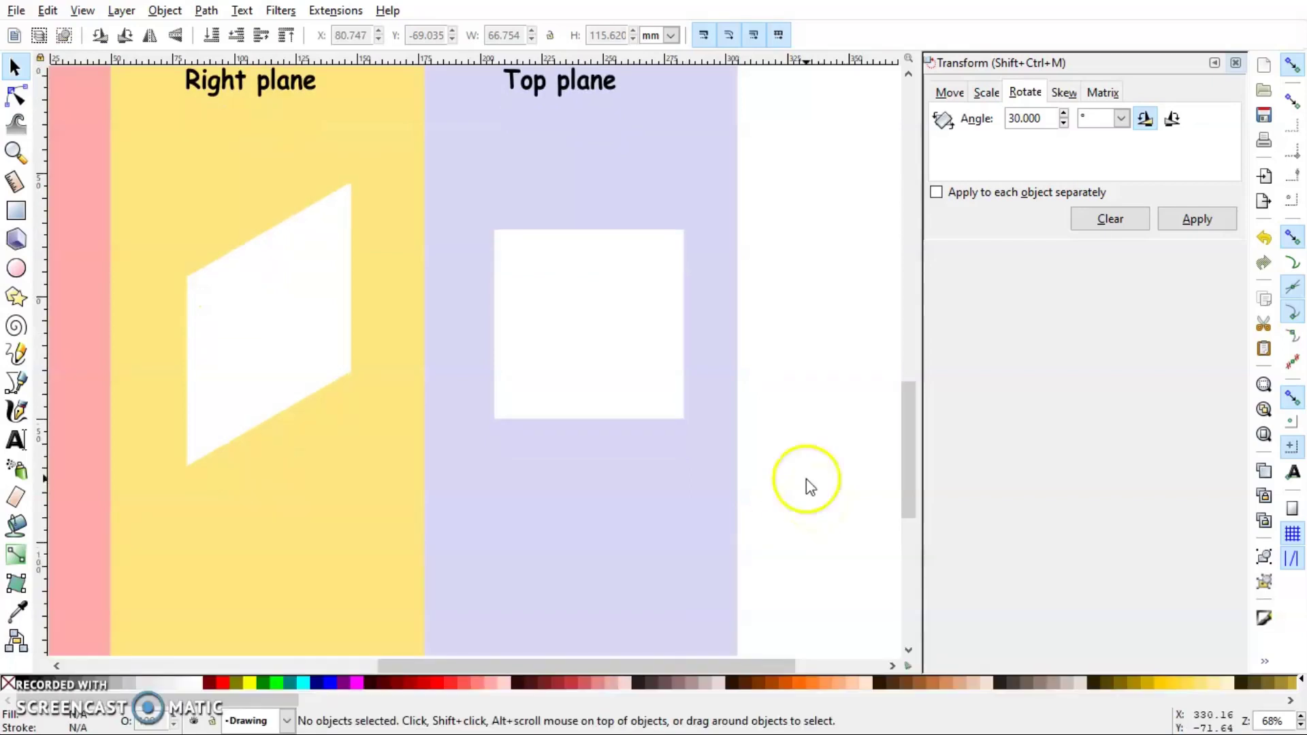
Step: Squash the Top plane square's height to 86.602%
{"action": "left_click", "coordinate": [640, 364]}
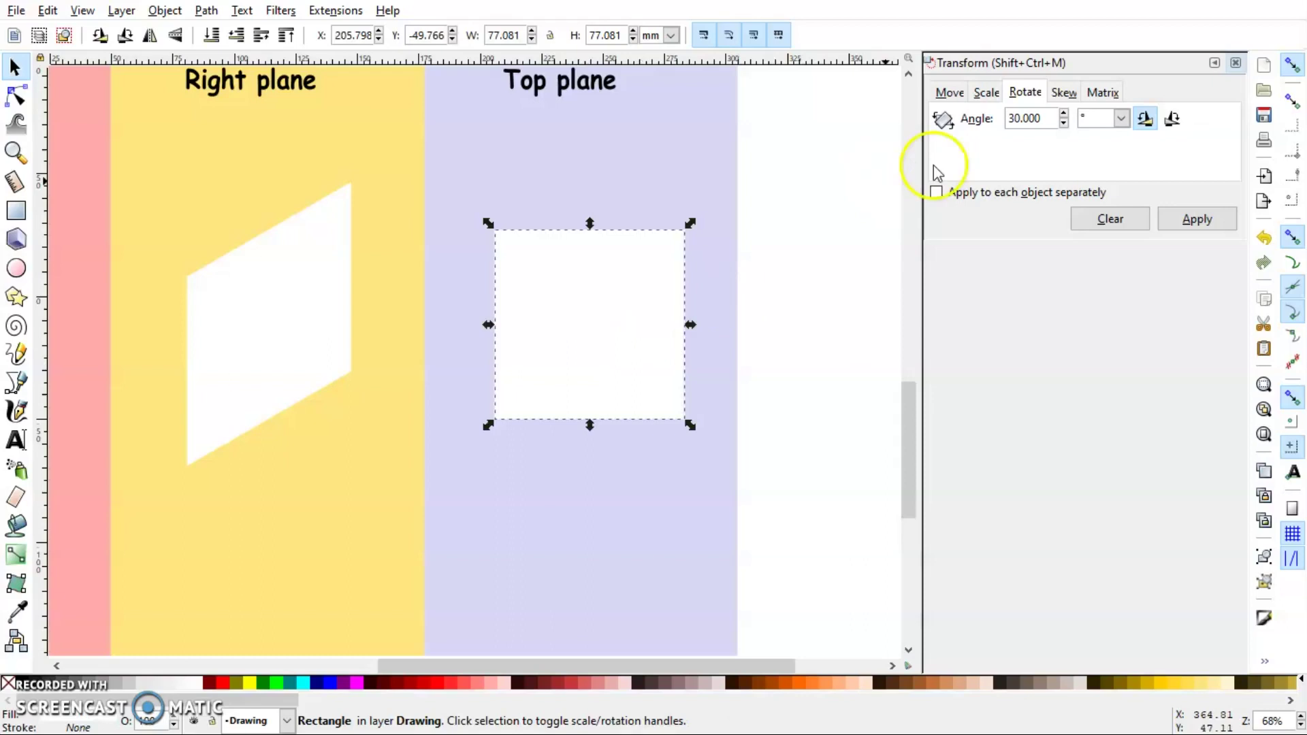
{"action": "left_click", "coordinate": [986, 92]}
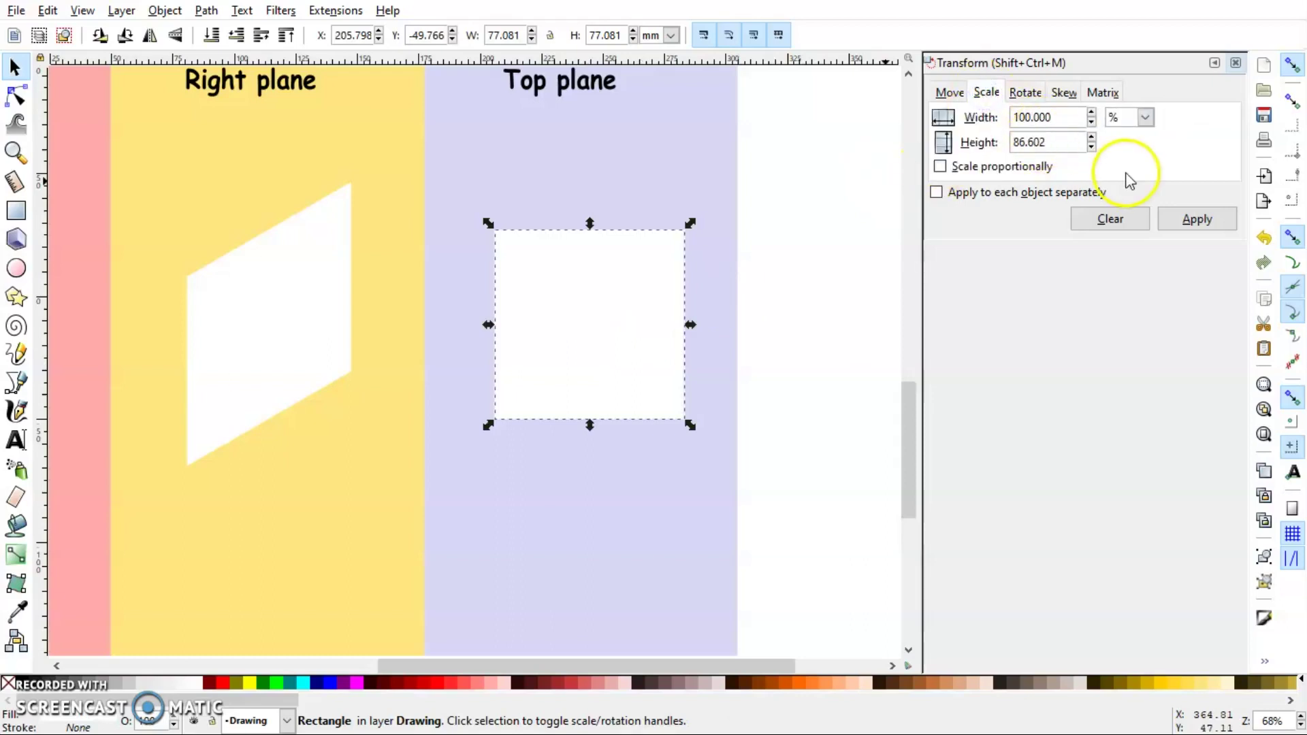
{"action": "left_click", "coordinate": [1197, 219]}
{"action": "left_click", "coordinate": [782, 330]}
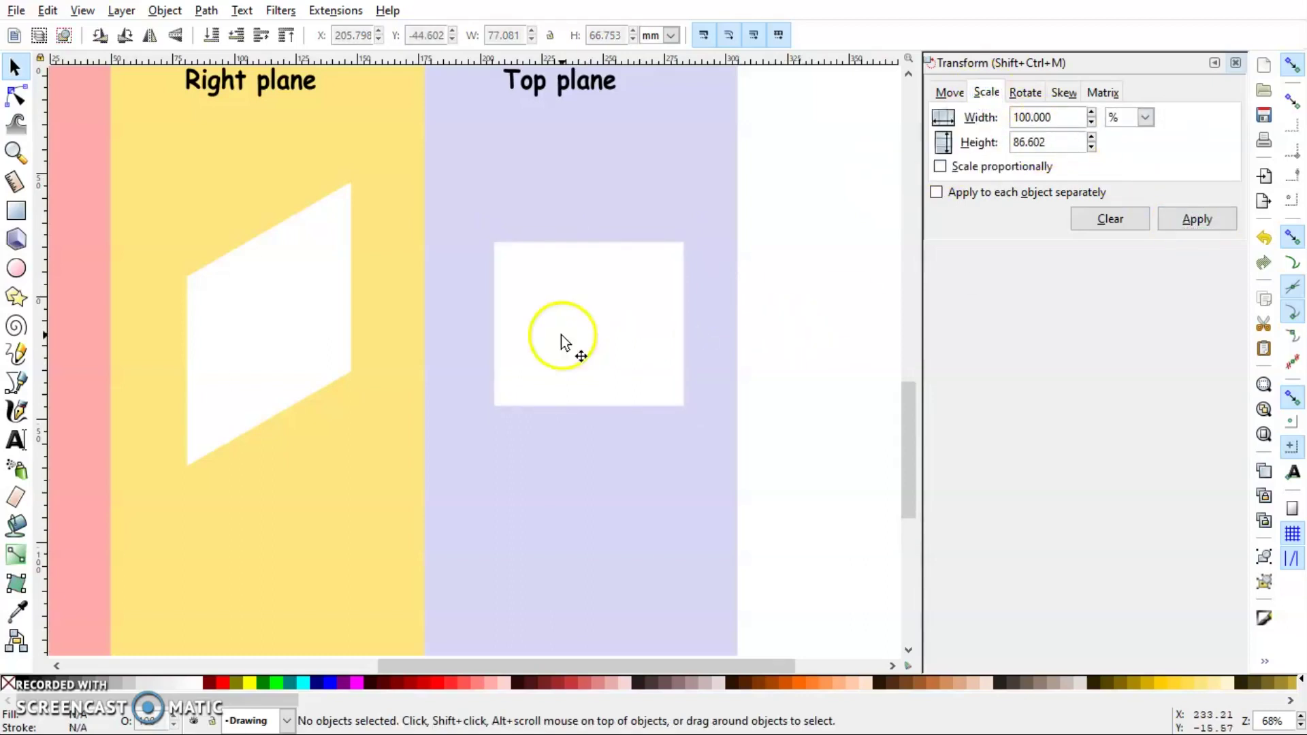
Step: Duplicate the squashed square, placing the copy below and the original higher up
{"action": "left_click", "coordinate": [562, 341]}
{"action": "key", "text": "ctrl+d"}
{"action": "left_click_drag", "start_coordinate": [570, 349], "coordinate": [570, 535]}
{"action": "left_click_drag", "start_coordinate": [624, 277], "coordinate": [624, 234]}
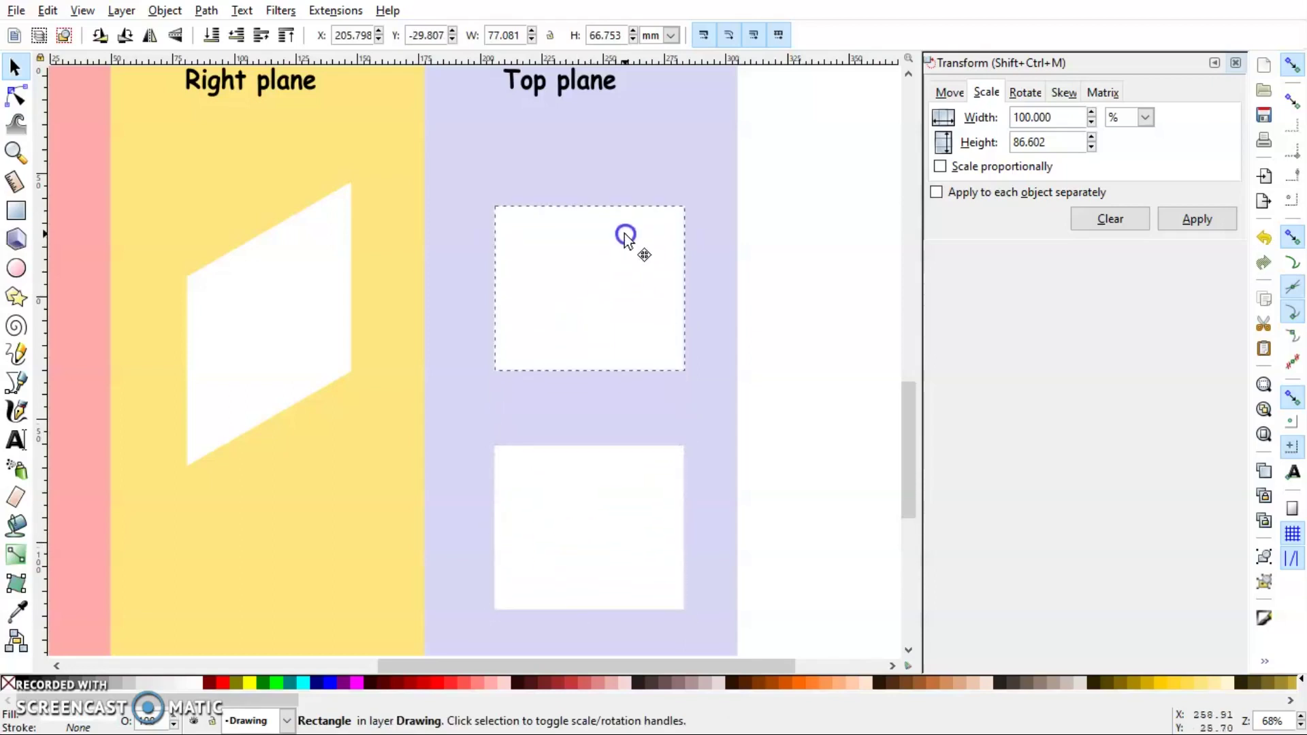
{"action": "left_click", "coordinate": [586, 274]}
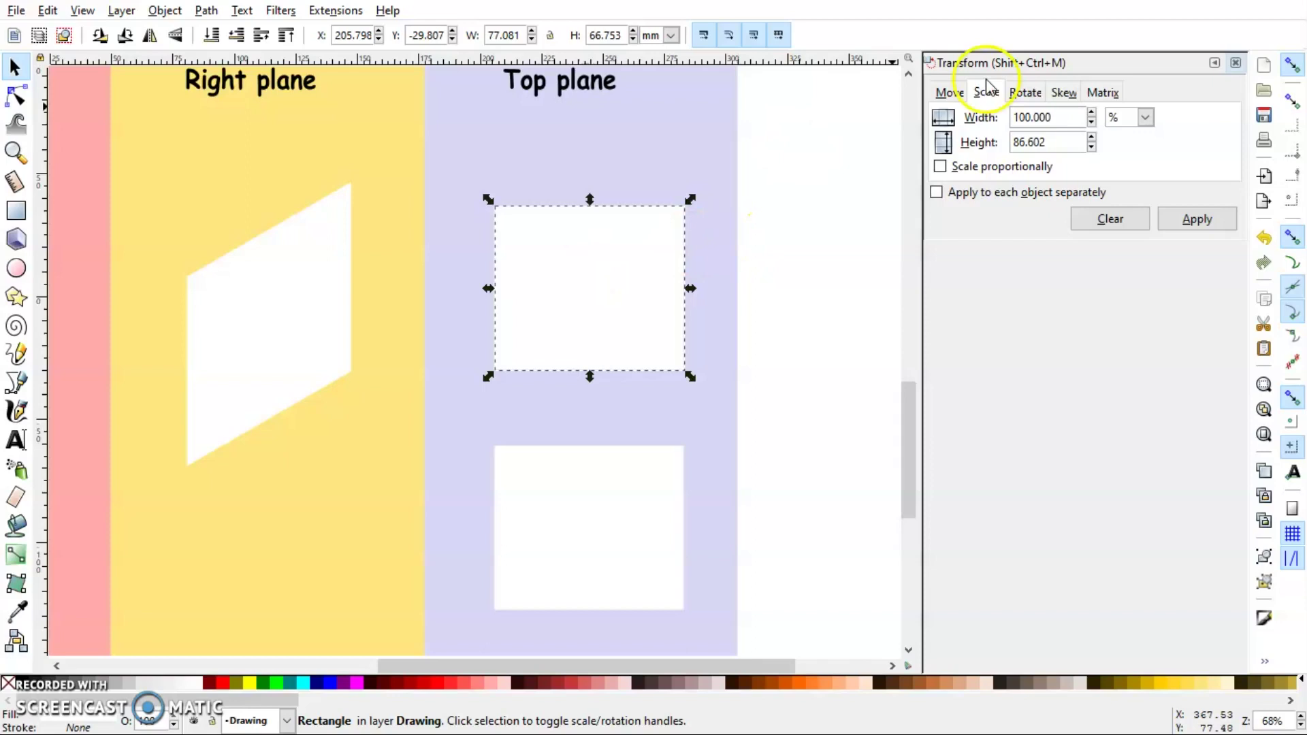
Step: Skew the upper square 30° horizontally, then rotate it 30° into a diamond
{"action": "left_click", "coordinate": [1064, 93]}
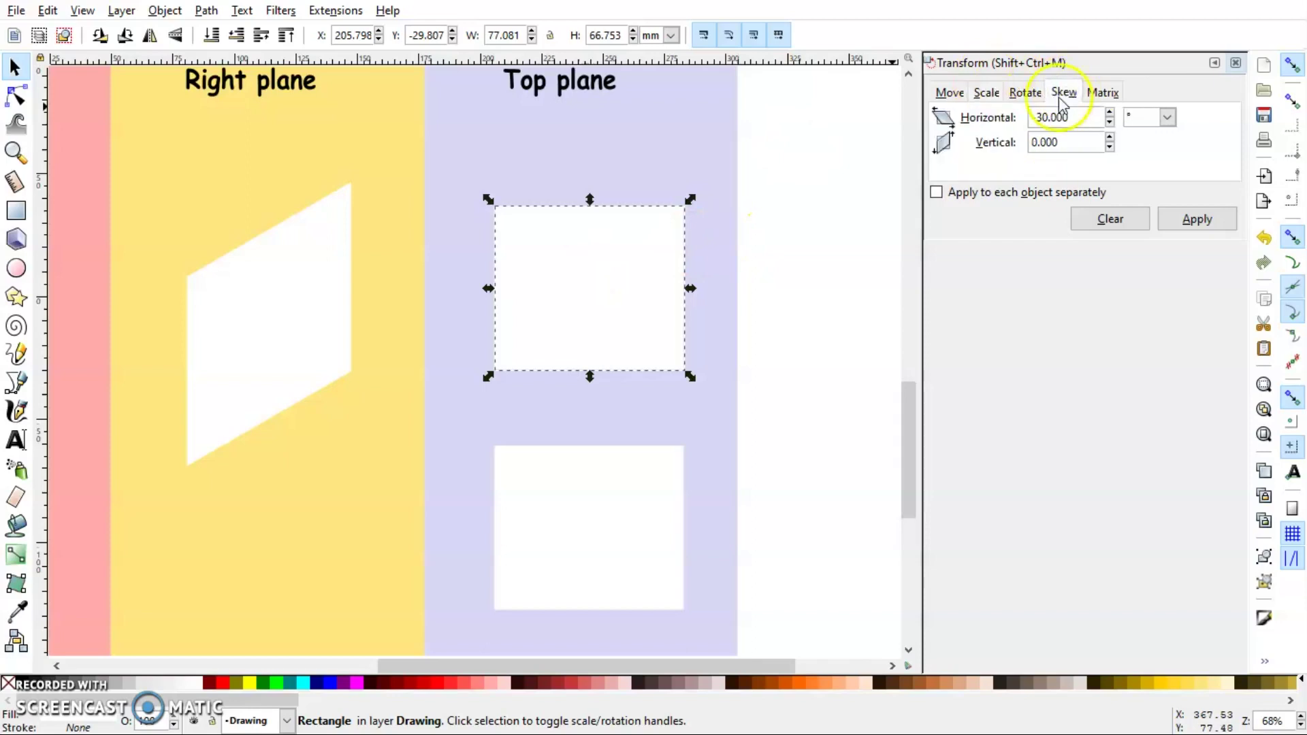
{"action": "triple_click", "coordinate": [1053, 117]}
{"action": "type", "text": "30"}
{"action": "left_click", "coordinate": [1193, 220]}
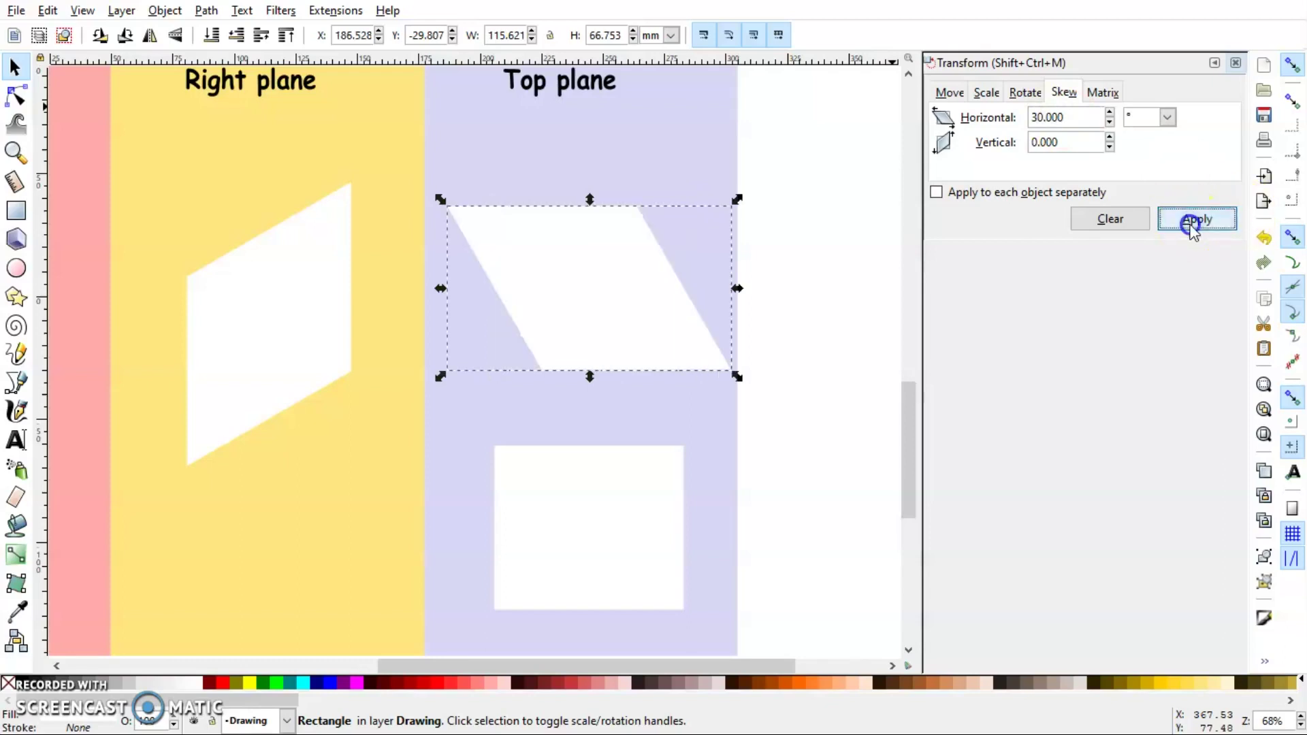
{"action": "left_click", "coordinate": [1026, 94]}
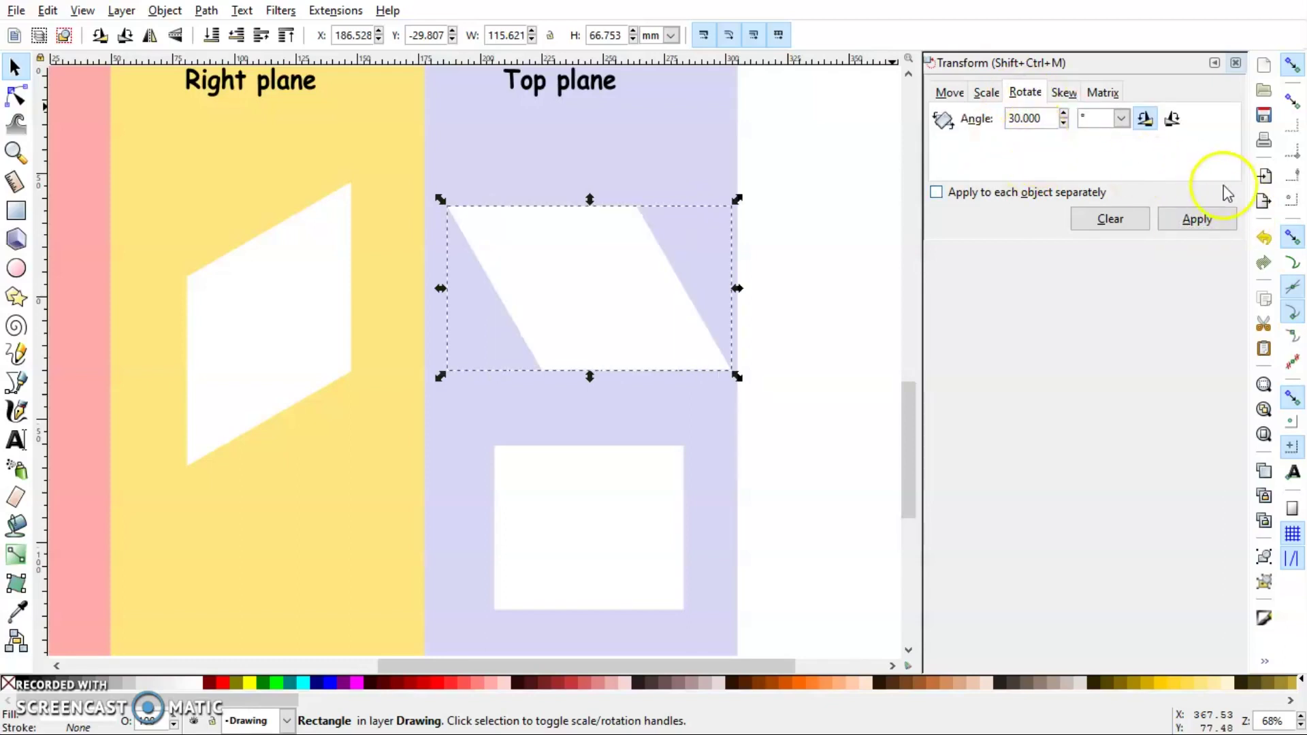
{"action": "left_click", "coordinate": [1200, 215]}
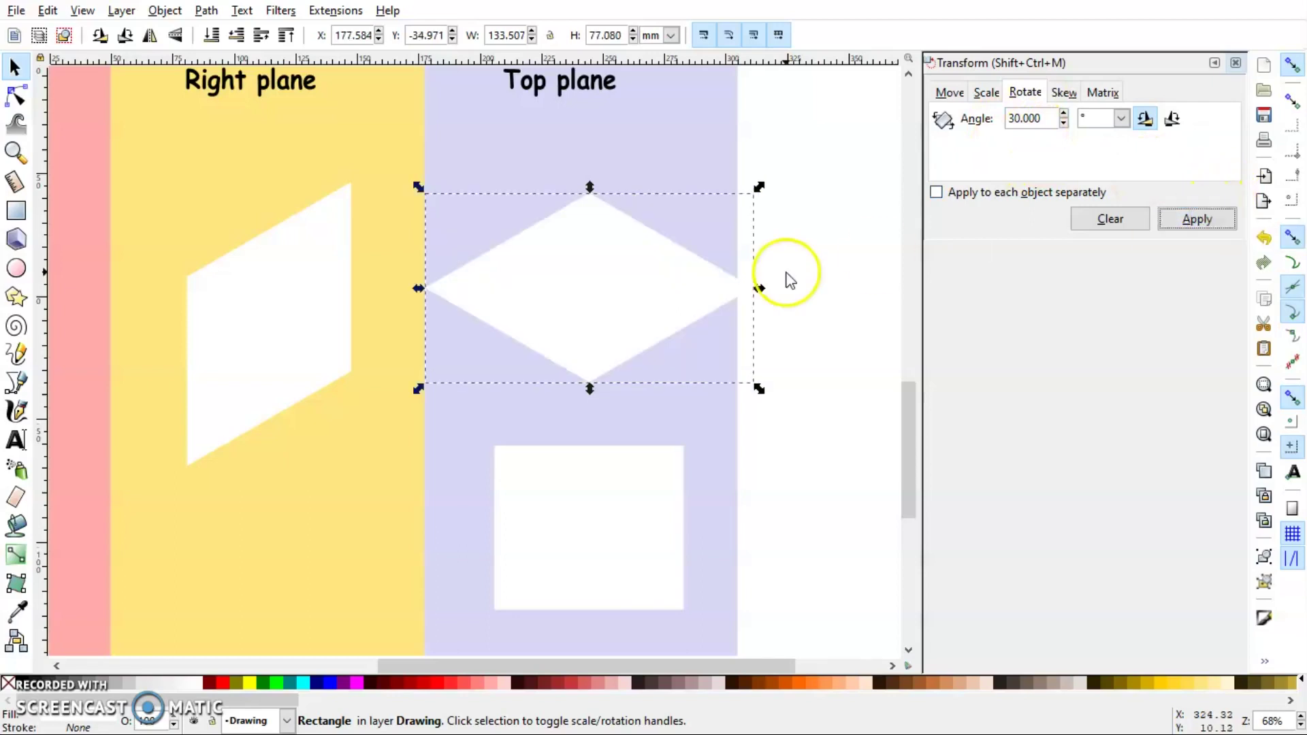
Step: Skew the lower Top plane rectangle horizontally by −30°
{"action": "left_click", "coordinate": [644, 518]}
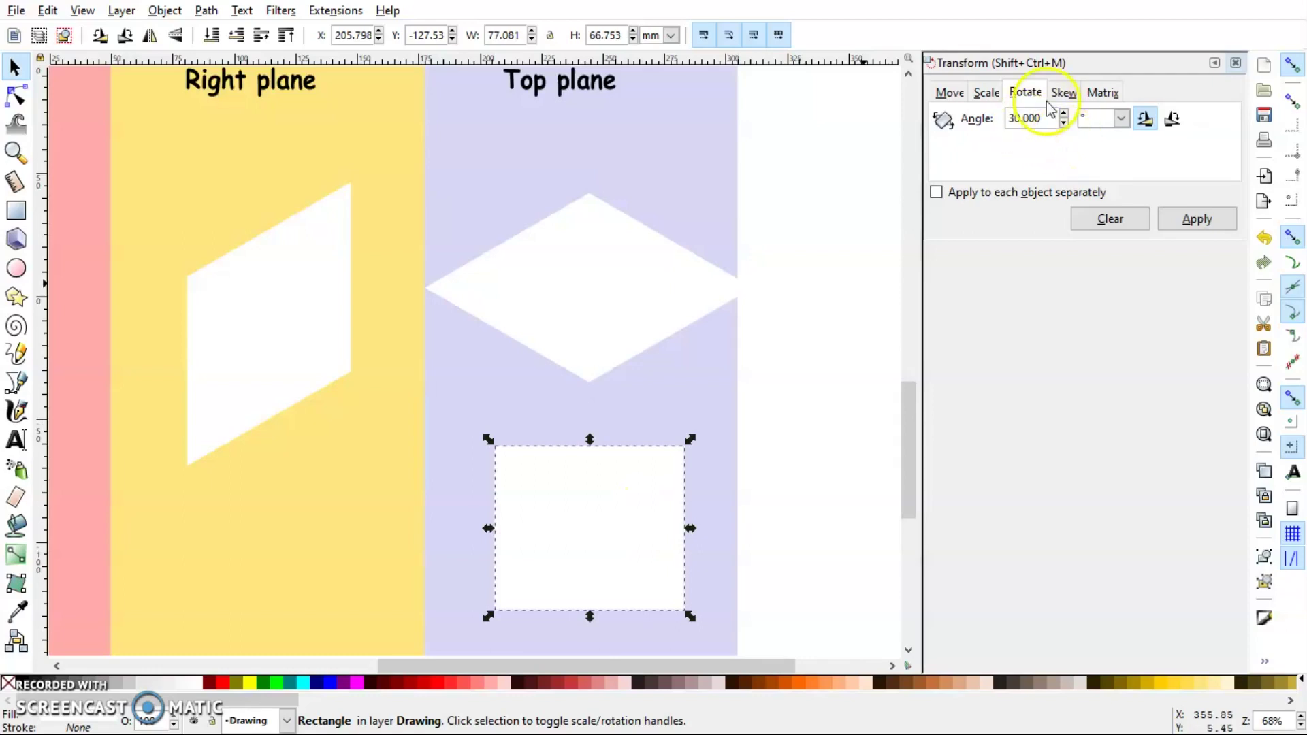
{"action": "left_click", "coordinate": [1063, 93]}
{"action": "left_click", "coordinate": [1052, 117]}
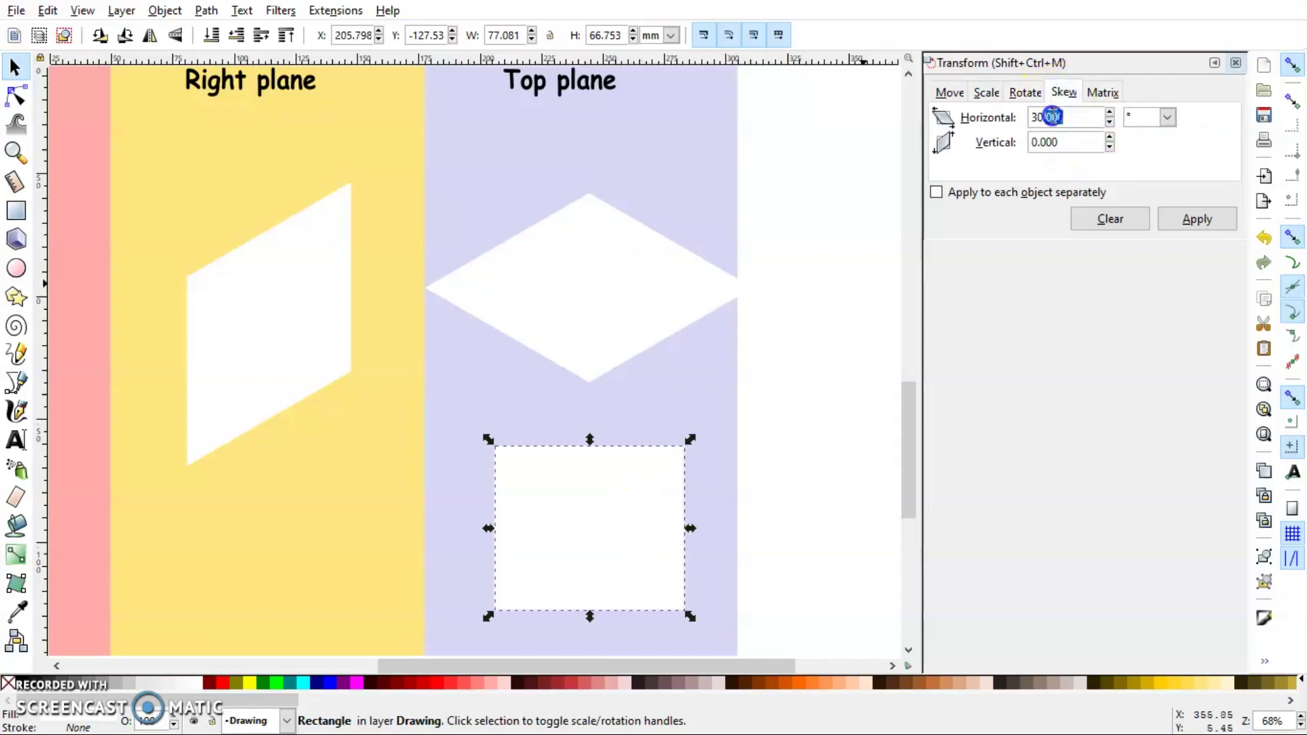
{"action": "type", "text": "-"}
{"action": "left_click", "coordinate": [1197, 219]}
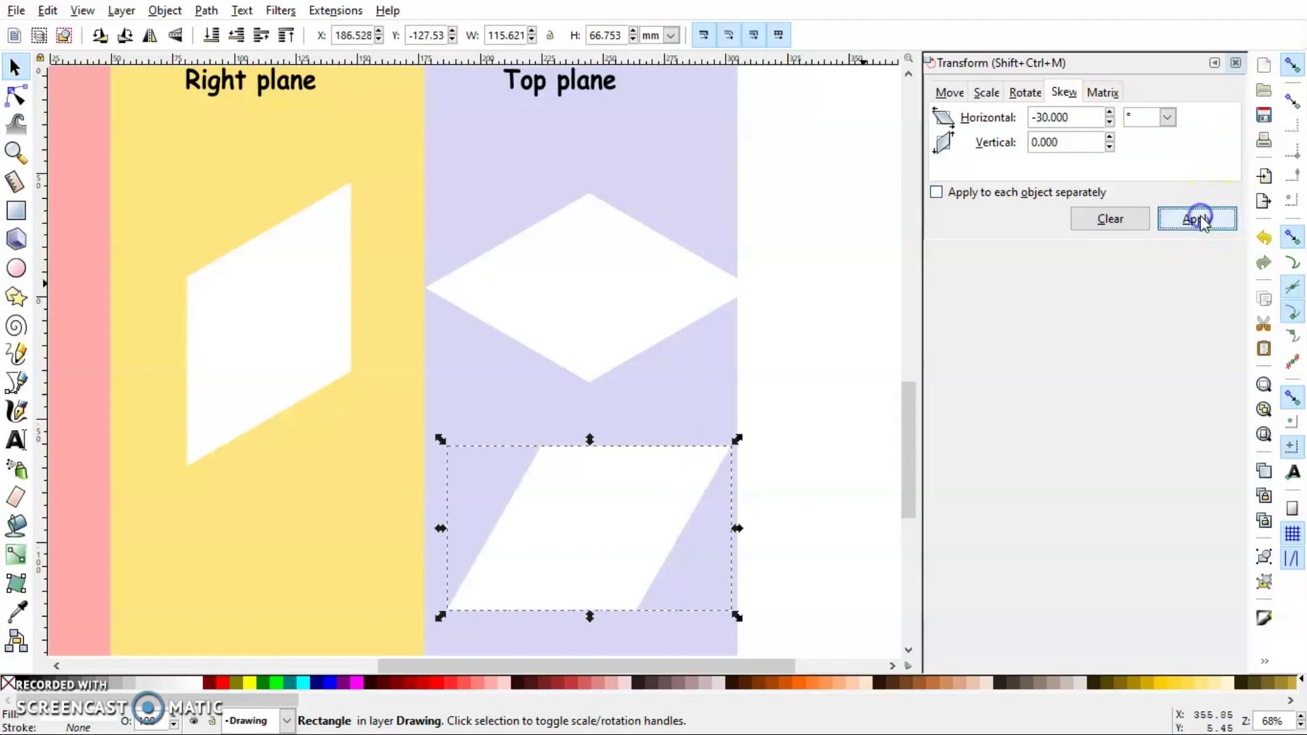
Step: Rotate it −30° into a second 133.507 × 77.080 mm rhombus
{"action": "left_click", "coordinate": [1025, 93]}
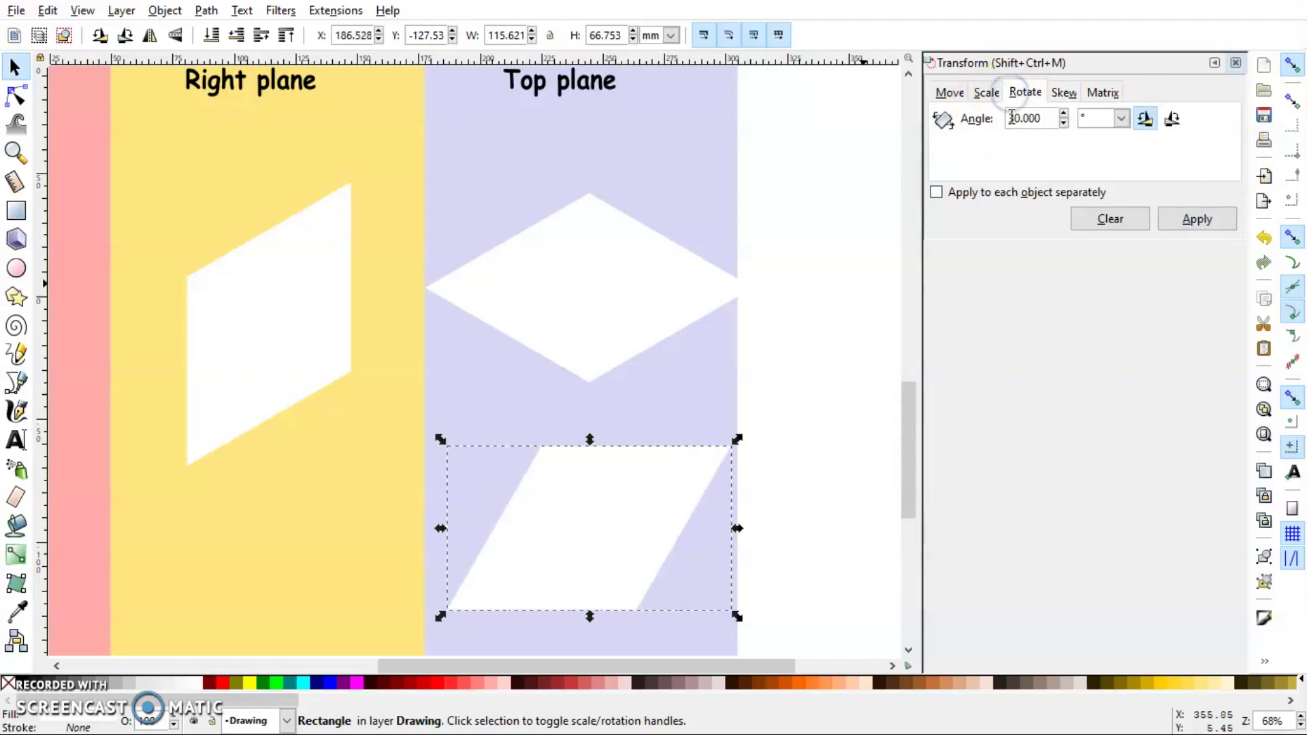
{"action": "left_click", "coordinate": [1012, 117]}
{"action": "type", "text": "-"}
{"action": "left_click", "coordinate": [1193, 219]}
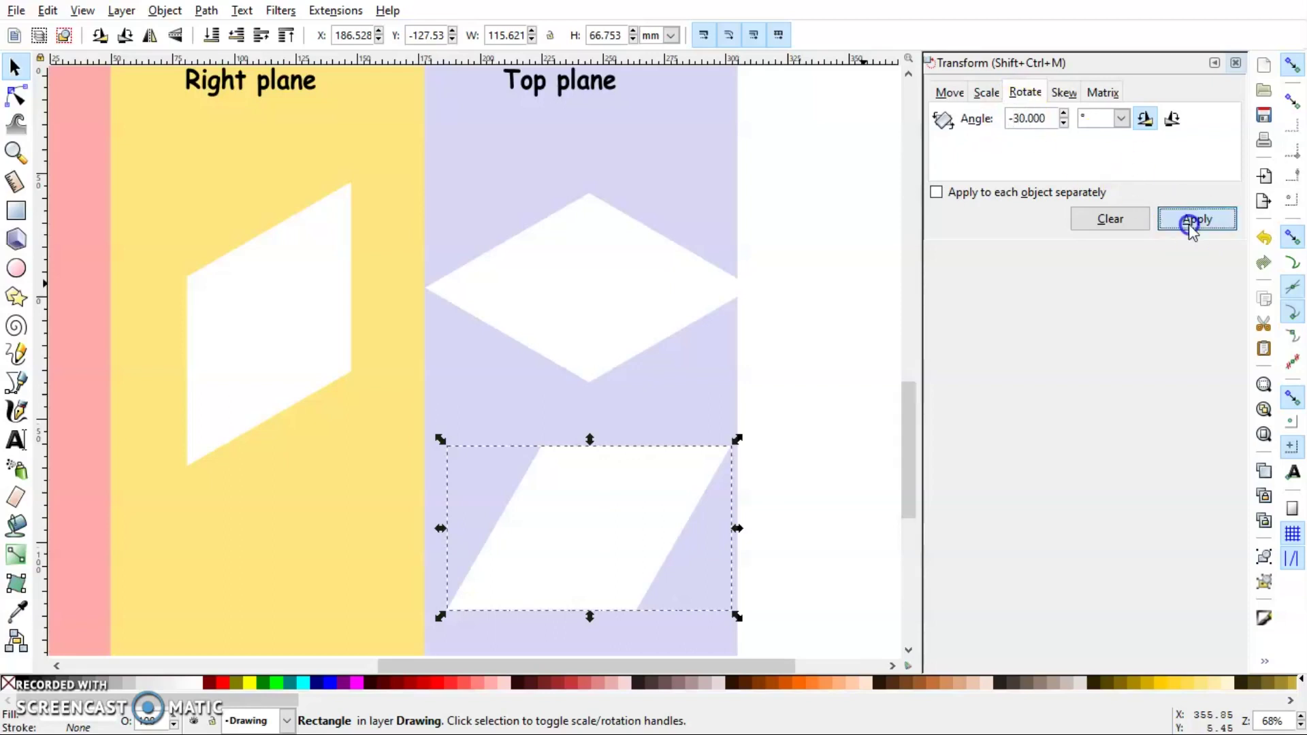
{"action": "left_click", "coordinate": [791, 422]}
{"action": "left_click_drag", "start_coordinate": [726, 665], "coordinate": [624, 668]}
Step: Snap the right face, top diamond and left face together into a cube
{"action": "key", "text": "minus"}
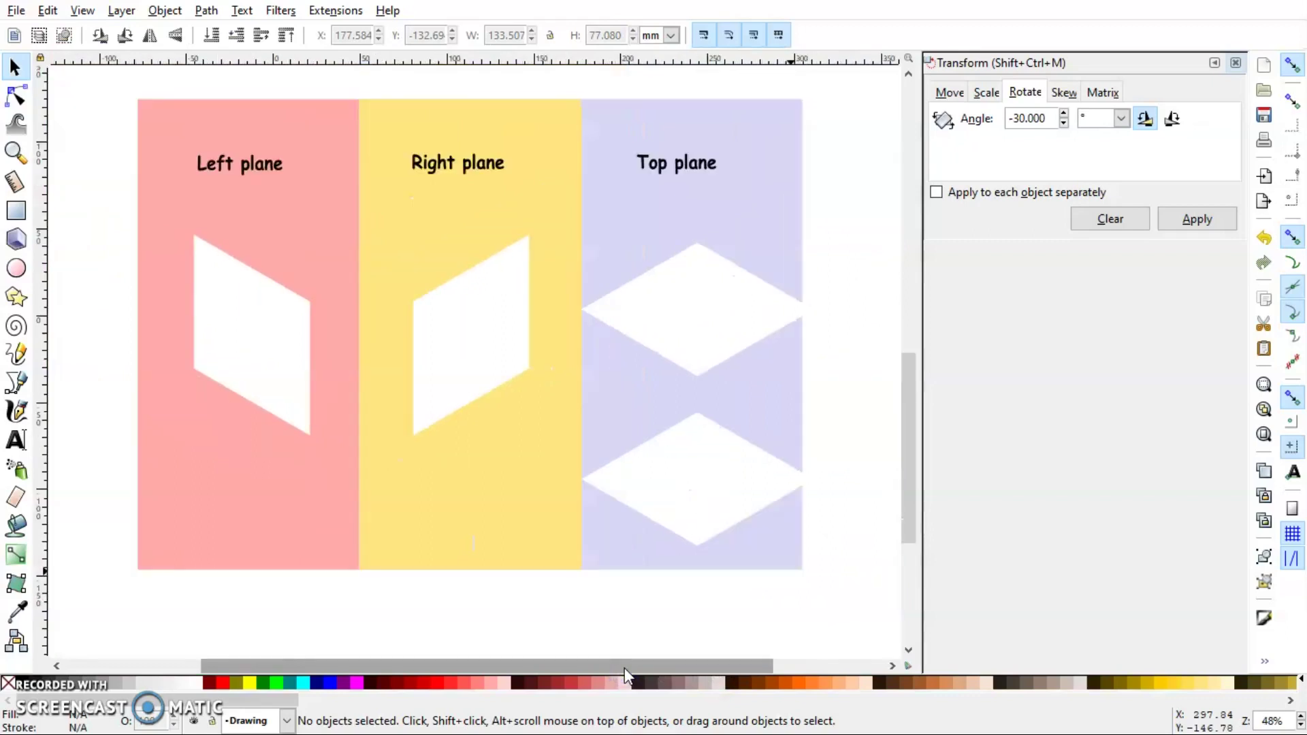
{"action": "left_click_drag", "start_coordinate": [495, 359], "coordinate": [555, 470]}
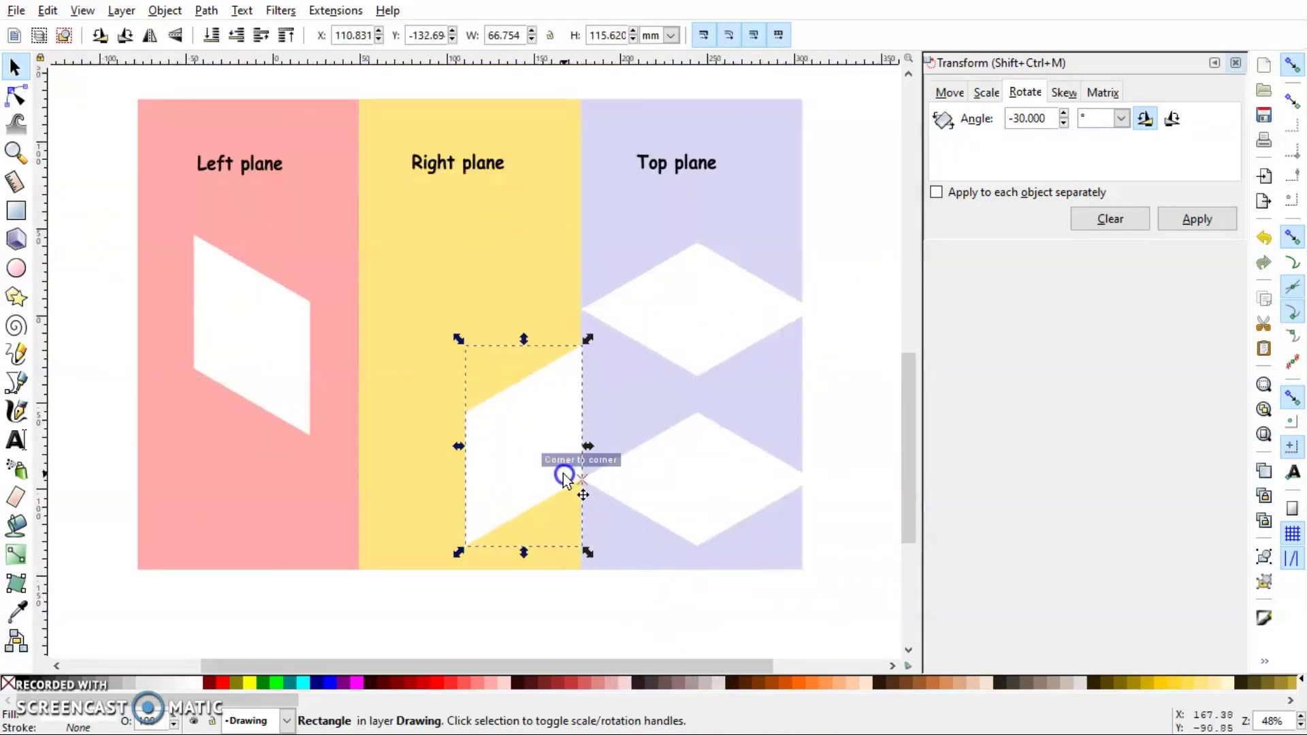
{"action": "left_click_drag", "start_coordinate": [681, 313], "coordinate": [438, 329]}
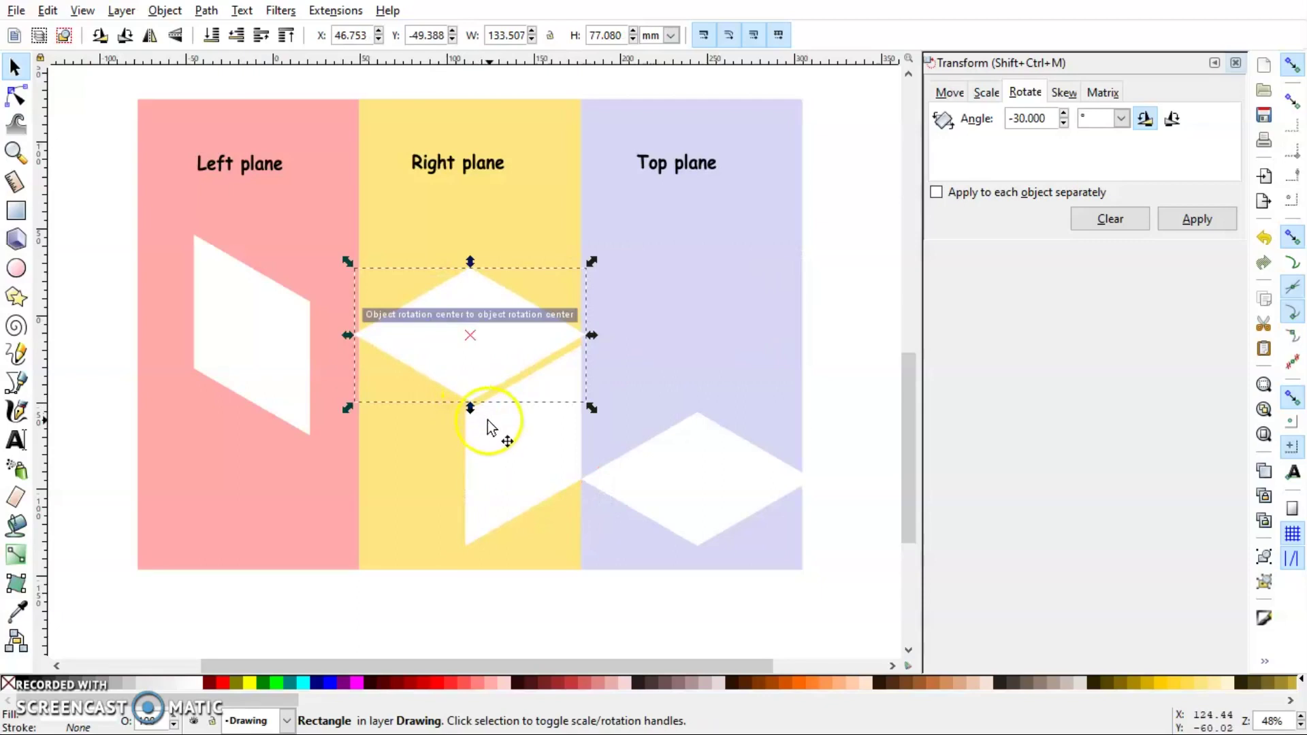
{"action": "left_click_drag", "start_coordinate": [490, 427], "coordinate": [497, 409]}
{"action": "left_click_drag", "start_coordinate": [201, 347], "coordinate": [360, 454]}
Step: Fill the top face orange, right face #FF6600, left face #D45500, and delete the spare diamond
{"action": "left_click", "coordinate": [456, 326]}
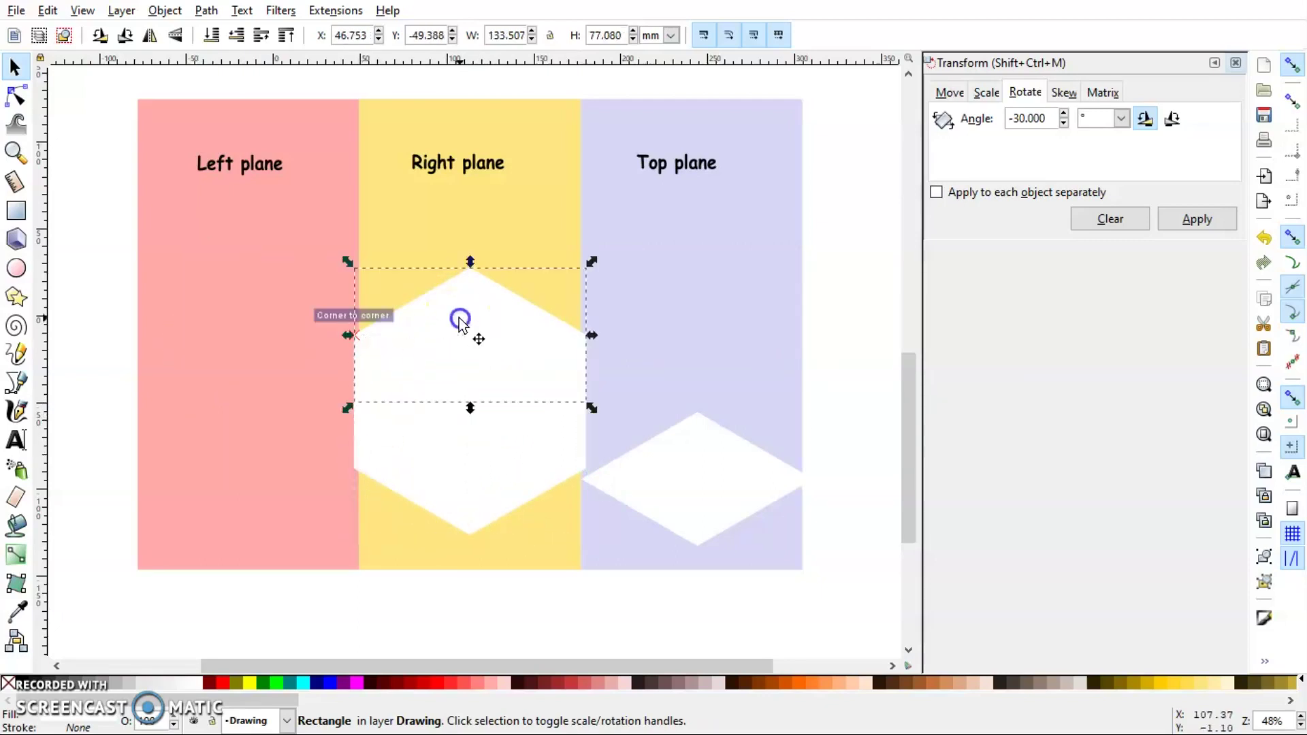
{"action": "left_click", "coordinate": [811, 680]}
{"action": "left_click", "coordinate": [545, 485]}
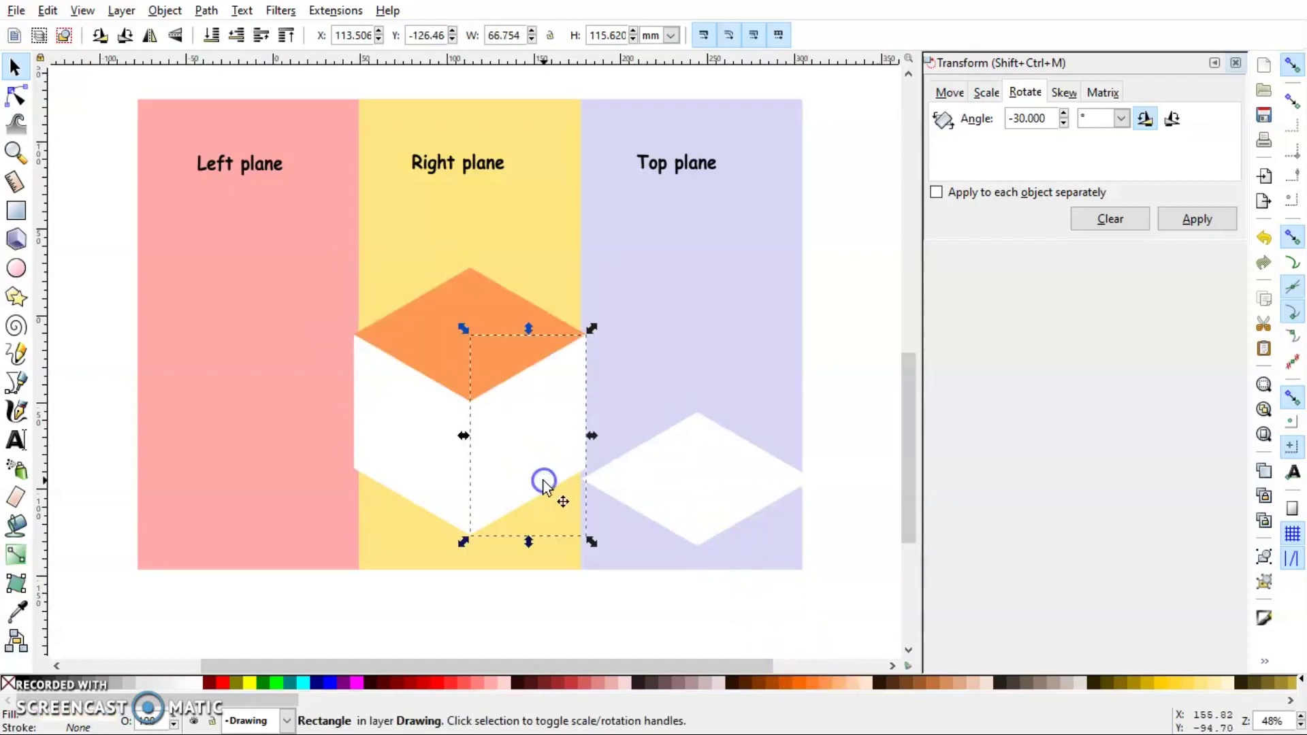
{"action": "left_click", "coordinate": [801, 681]}
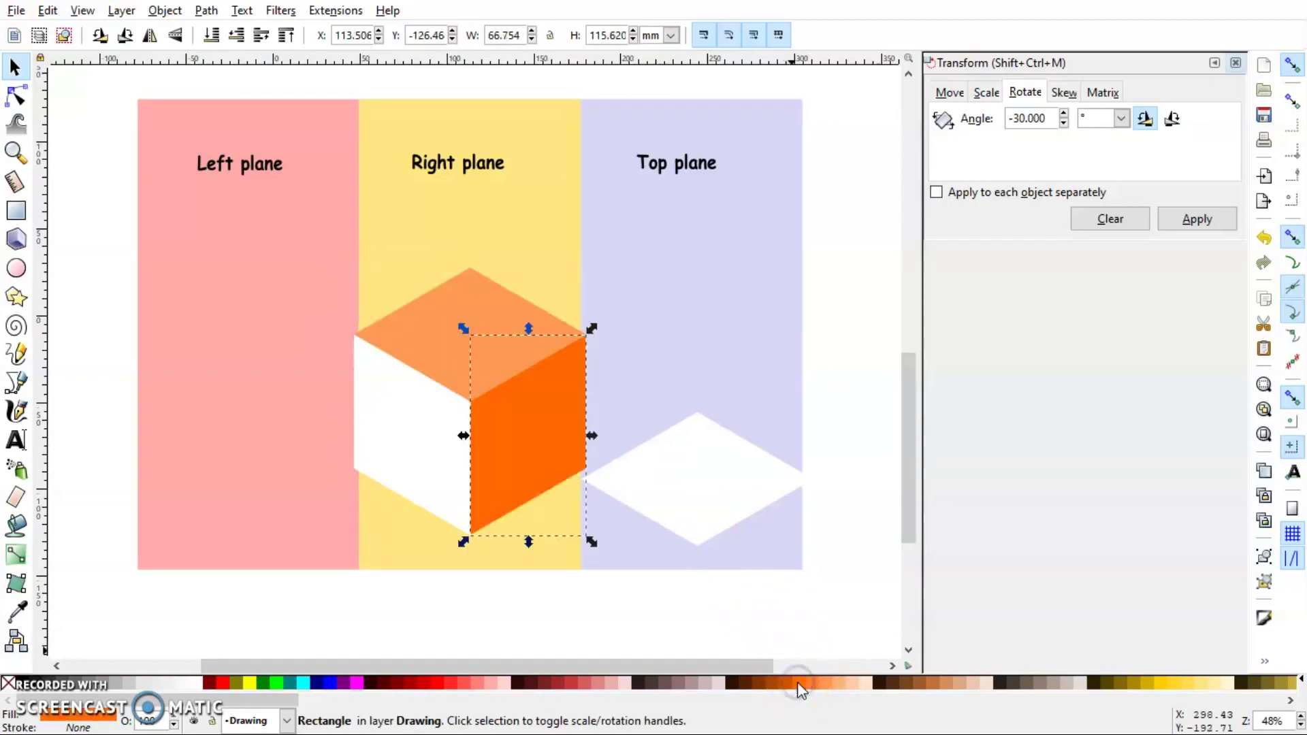
{"action": "left_click", "coordinate": [465, 499]}
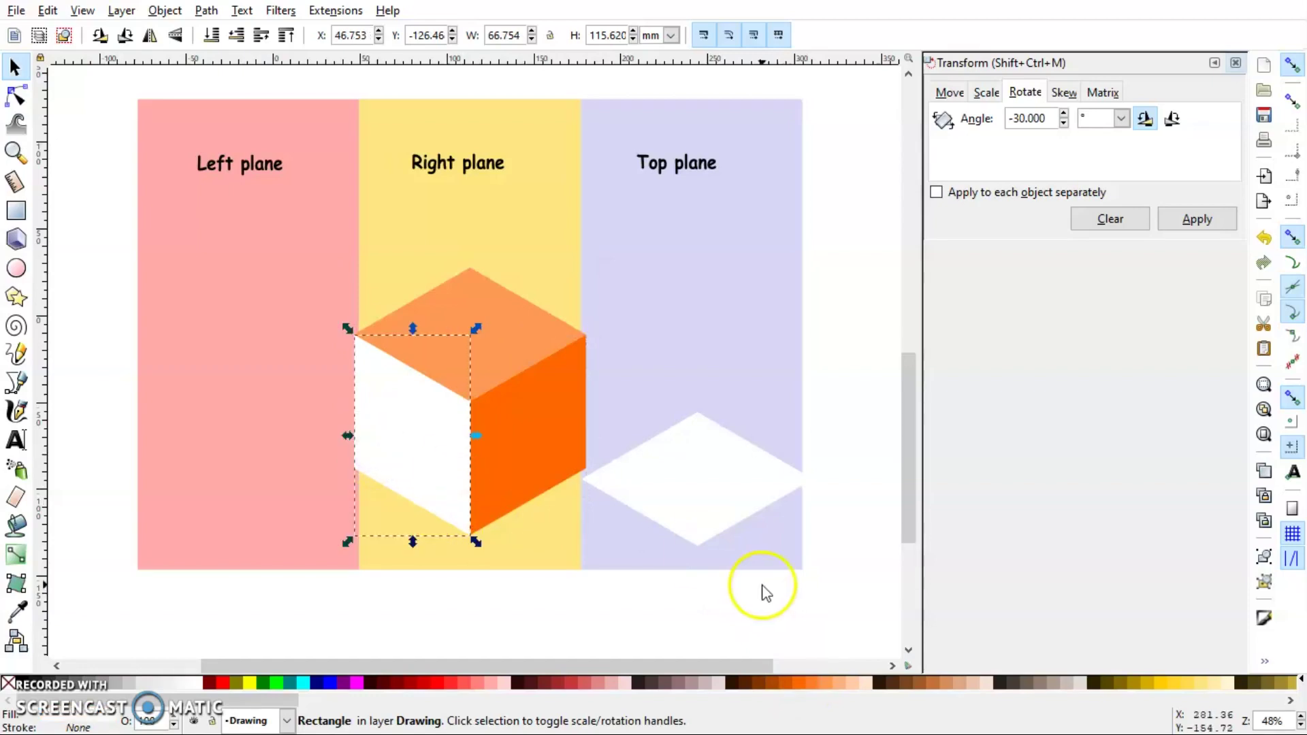
{"action": "left_click", "coordinate": [788, 679]}
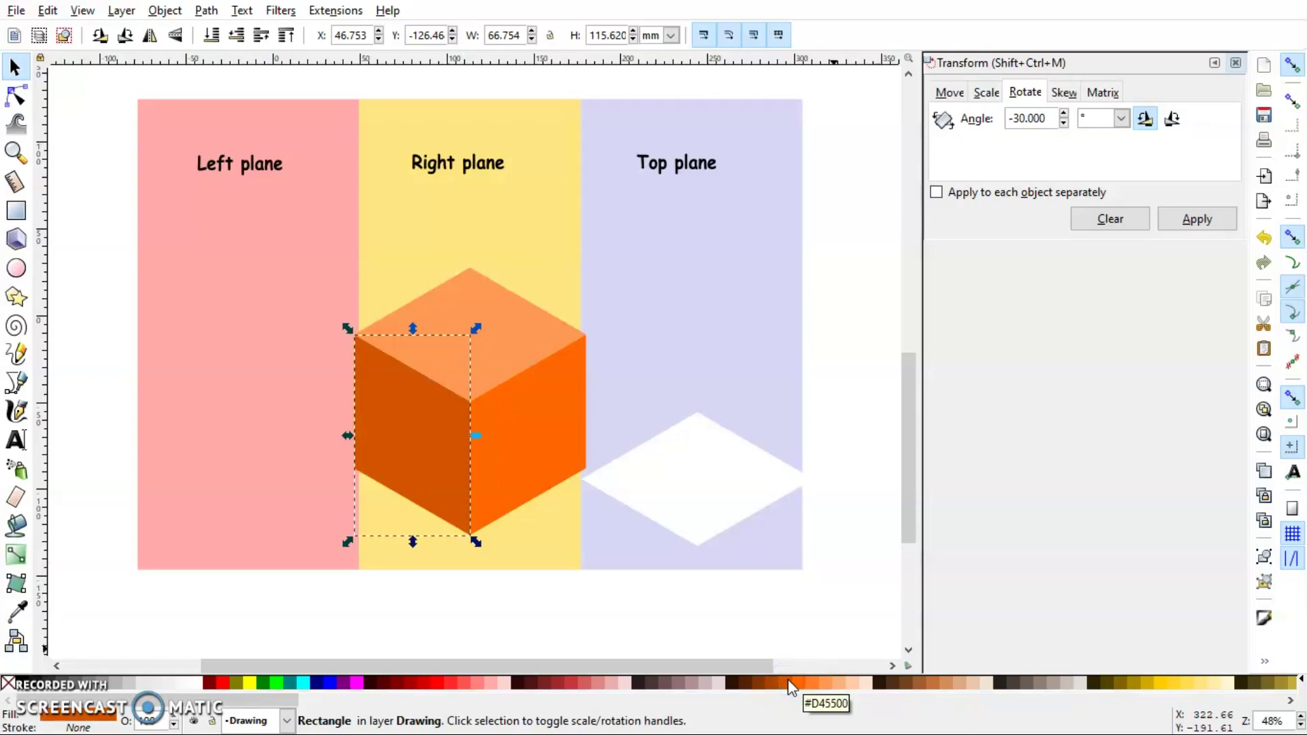
{"action": "left_click", "coordinate": [768, 487]}
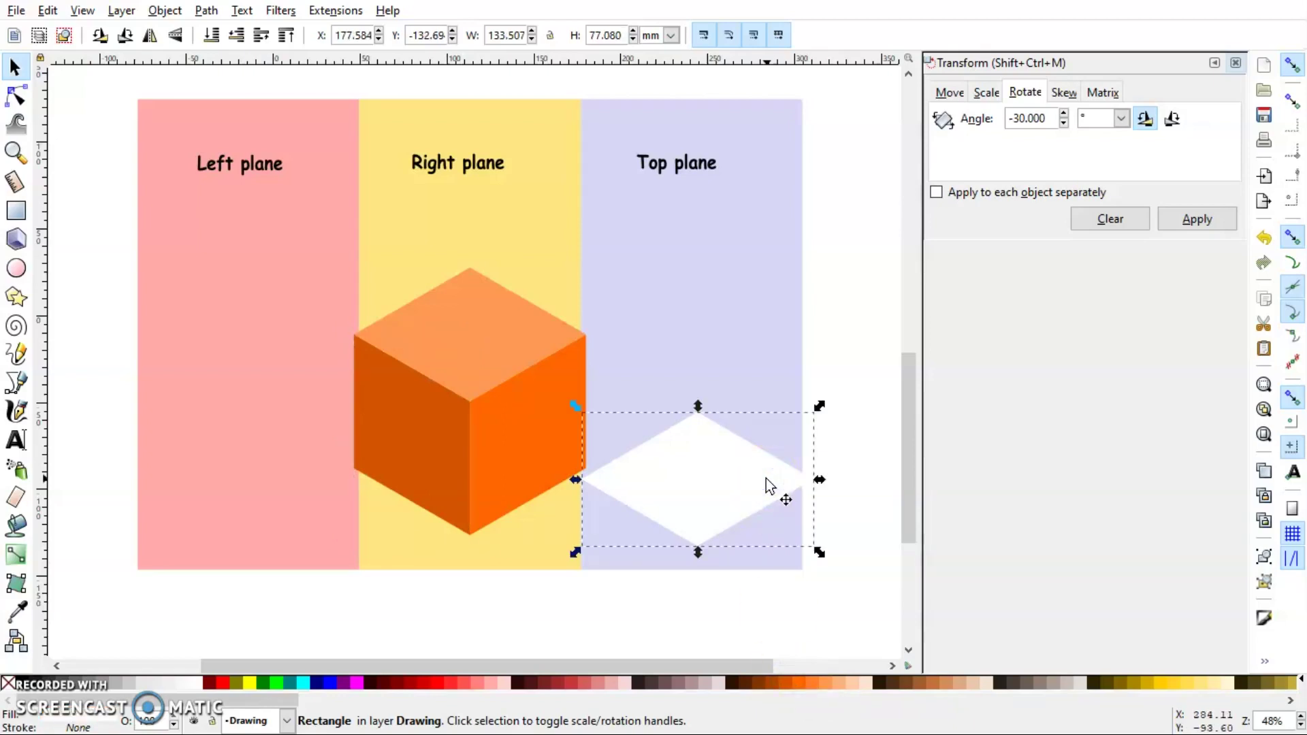
{"action": "key", "text": "Delete"}
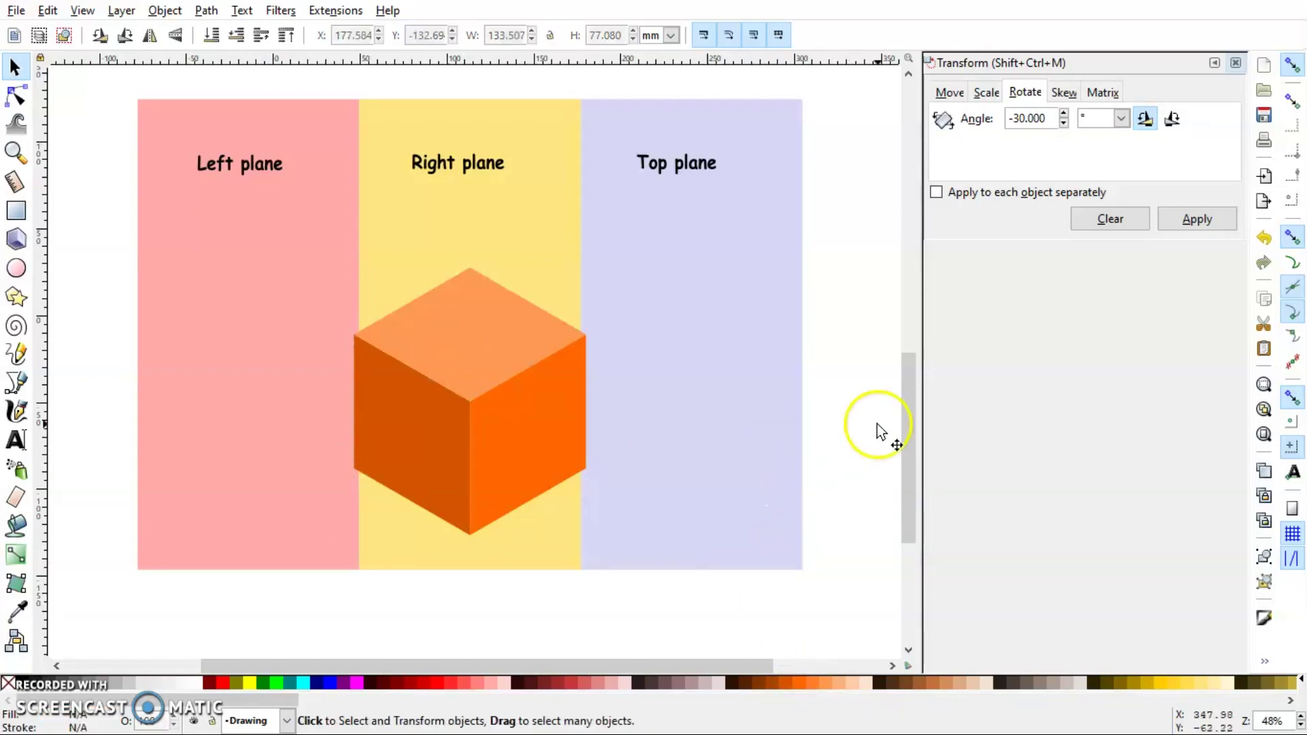
Step: Scale the three Isometry challenge No.2 cylinders up about 135% to 439.301 × 140.148 mm
{"action": "left_click", "coordinate": [830, 407]}
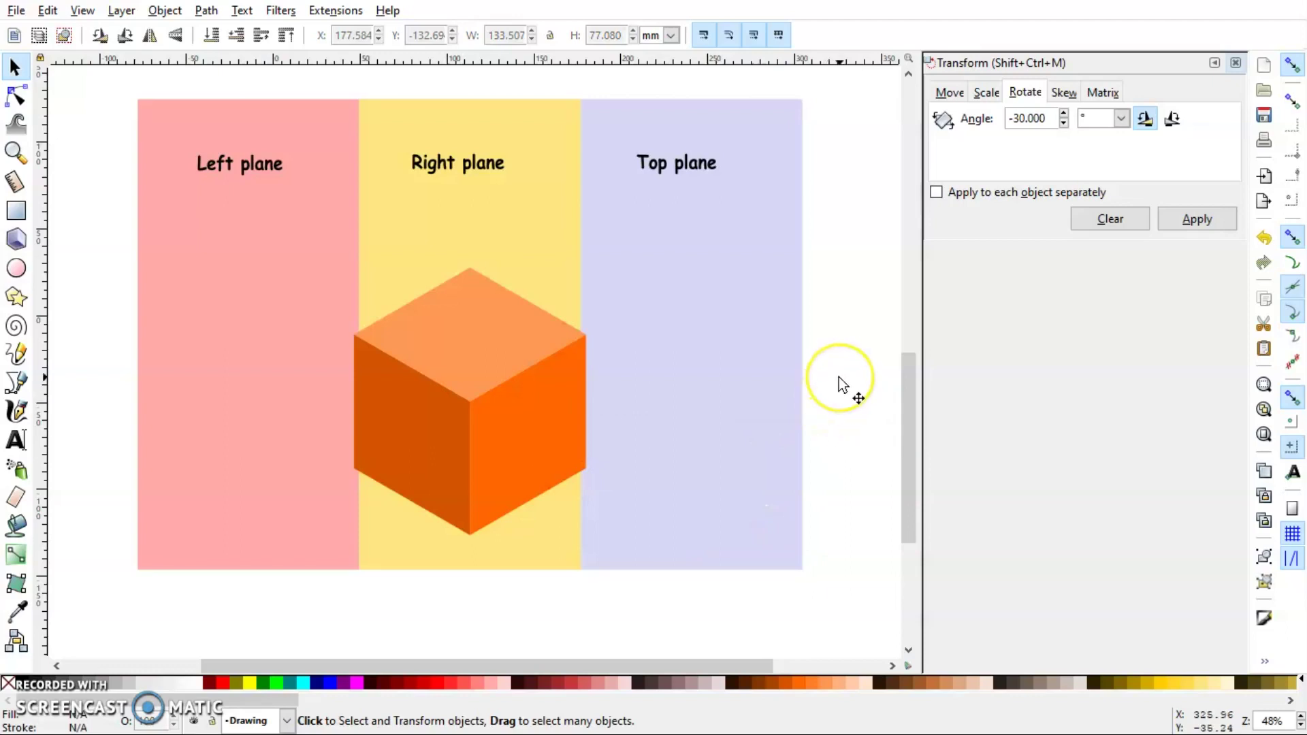
{"action": "scroll", "coordinate": [842, 383], "scroll_direction": "up", "scroll_amount": 5}
{"action": "scroll", "coordinate": [841, 384], "scroll_direction": "down", "scroll_amount": 15}
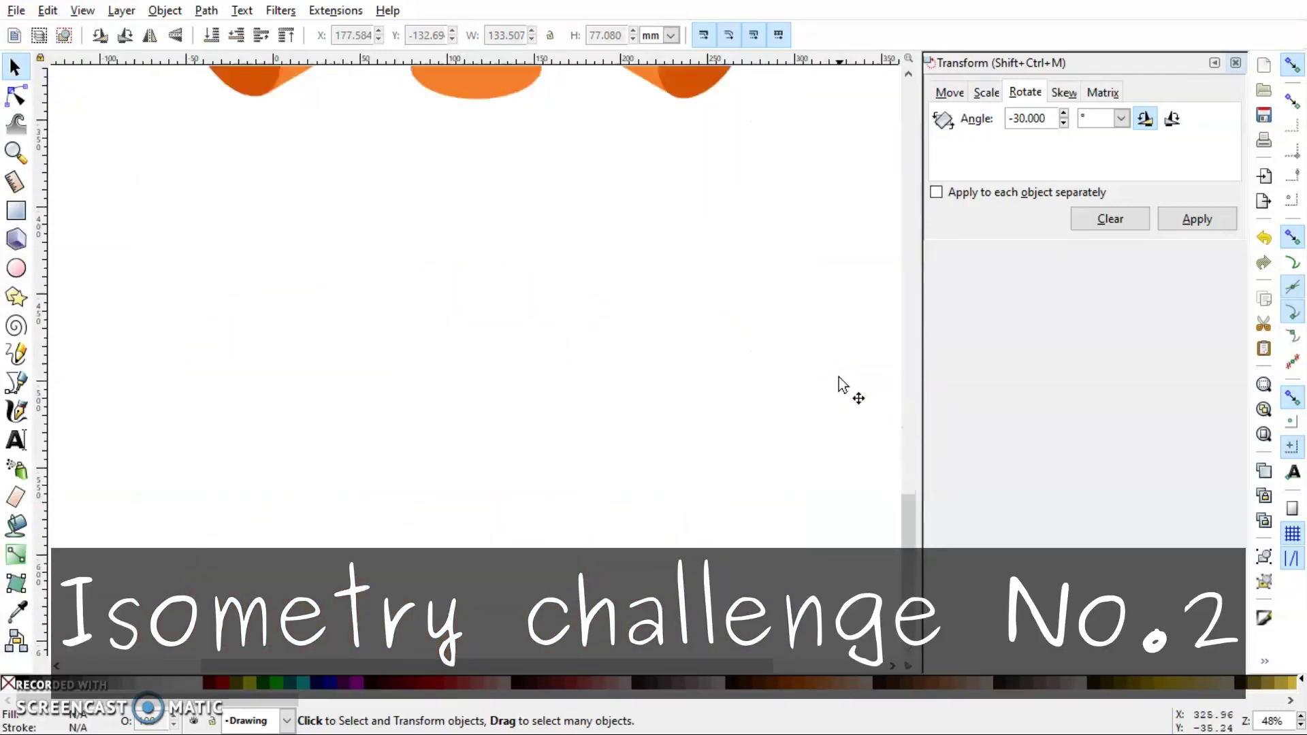
{"action": "scroll", "coordinate": [842, 383], "scroll_direction": "up", "scroll_amount": 6}
{"action": "scroll", "coordinate": [842, 383], "scroll_direction": "up", "scroll_amount": 3}
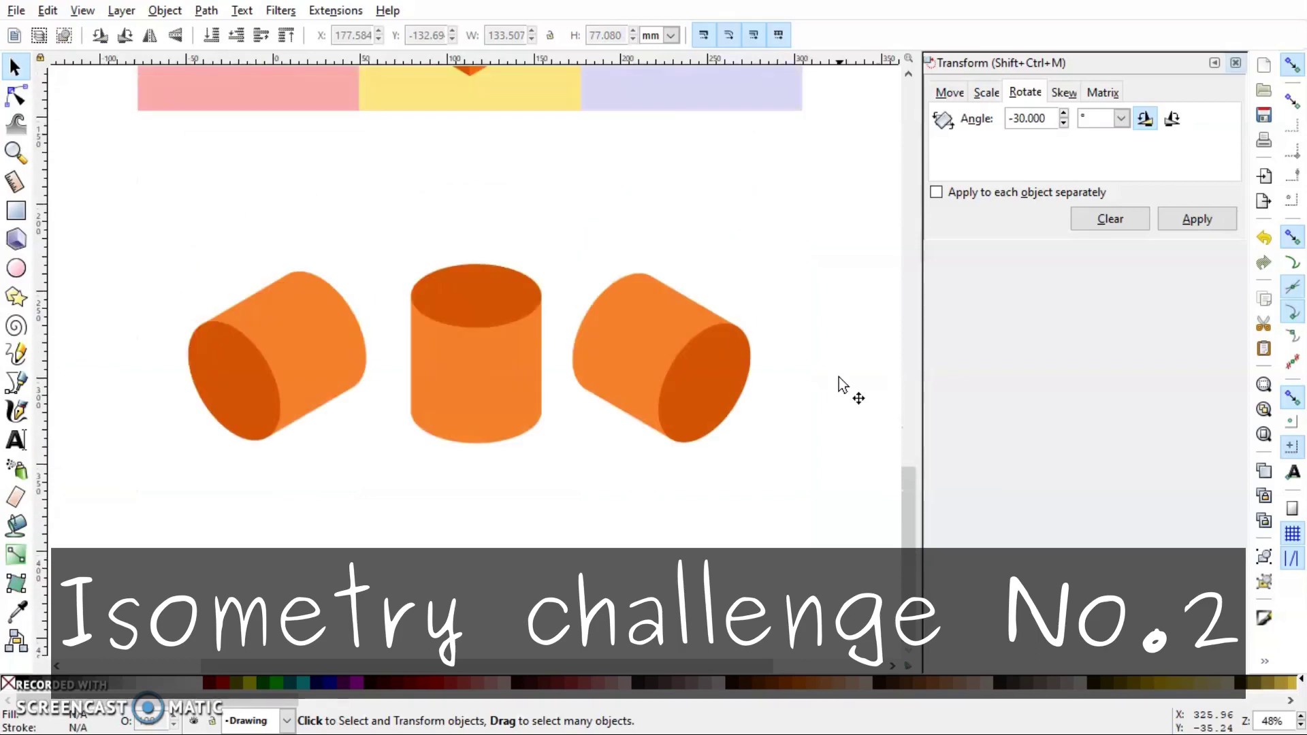
{"action": "left_click_drag", "start_coordinate": [143, 241], "coordinate": [782, 505]}
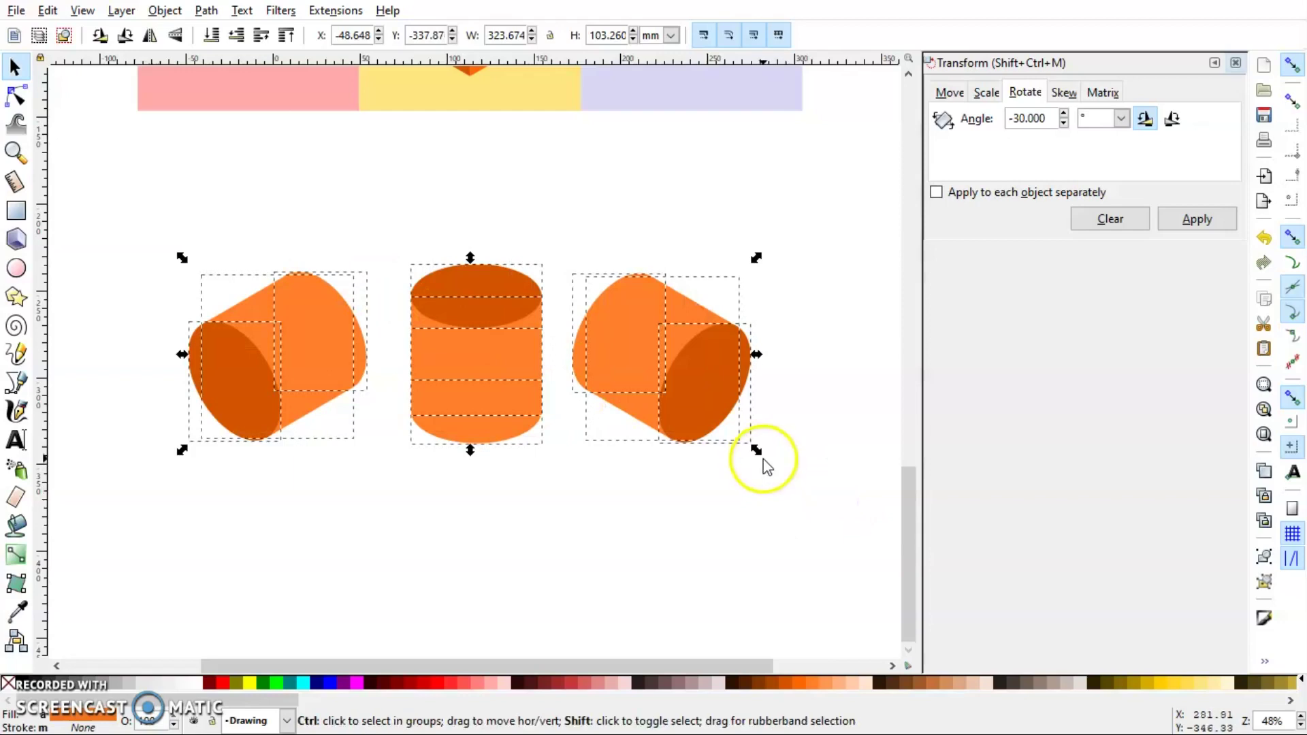
{"action": "left_click_drag", "start_coordinate": [756, 450], "coordinate": [858, 498]}
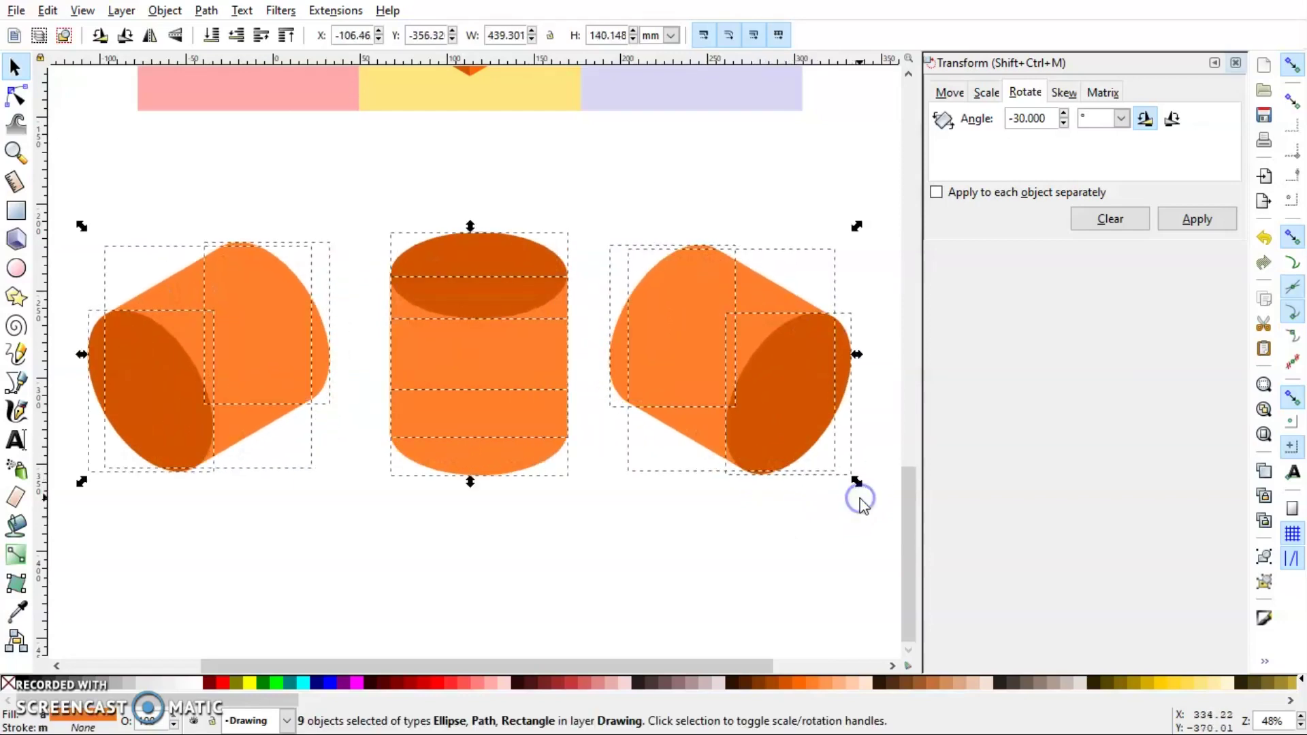
{"action": "left_click", "coordinate": [640, 575]}
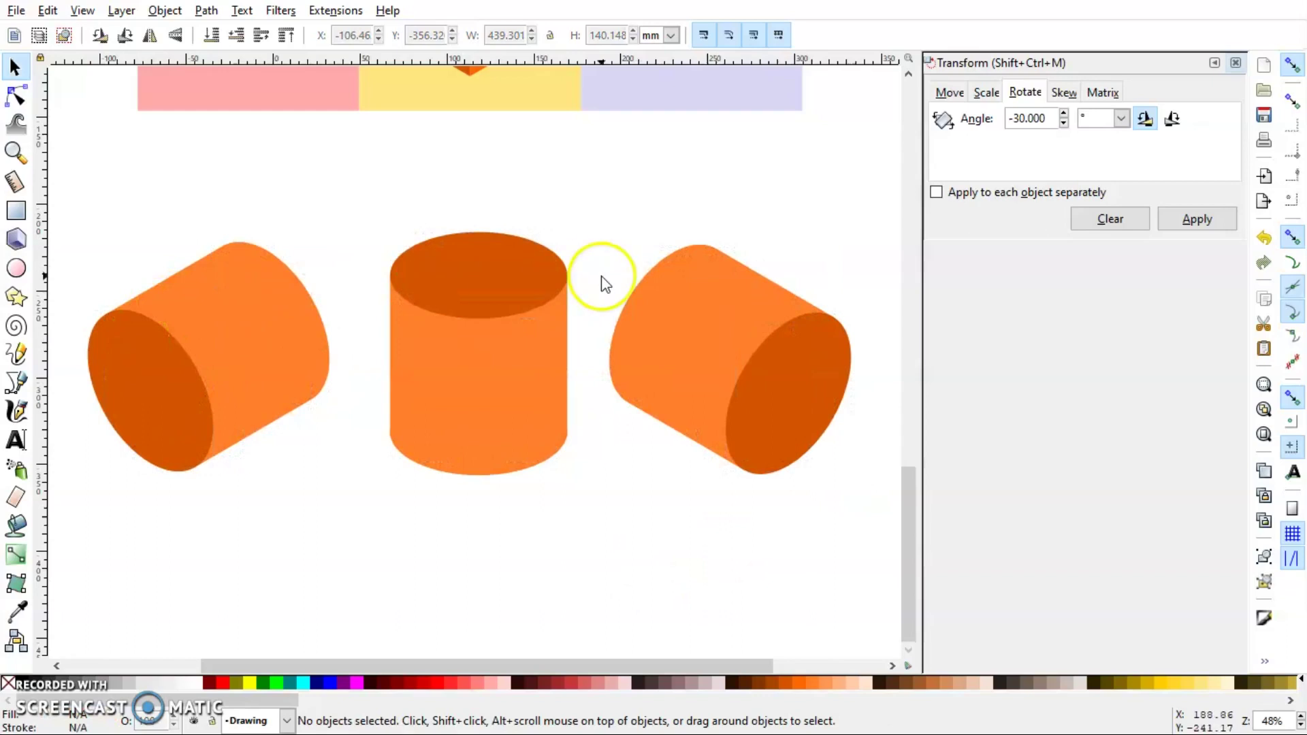